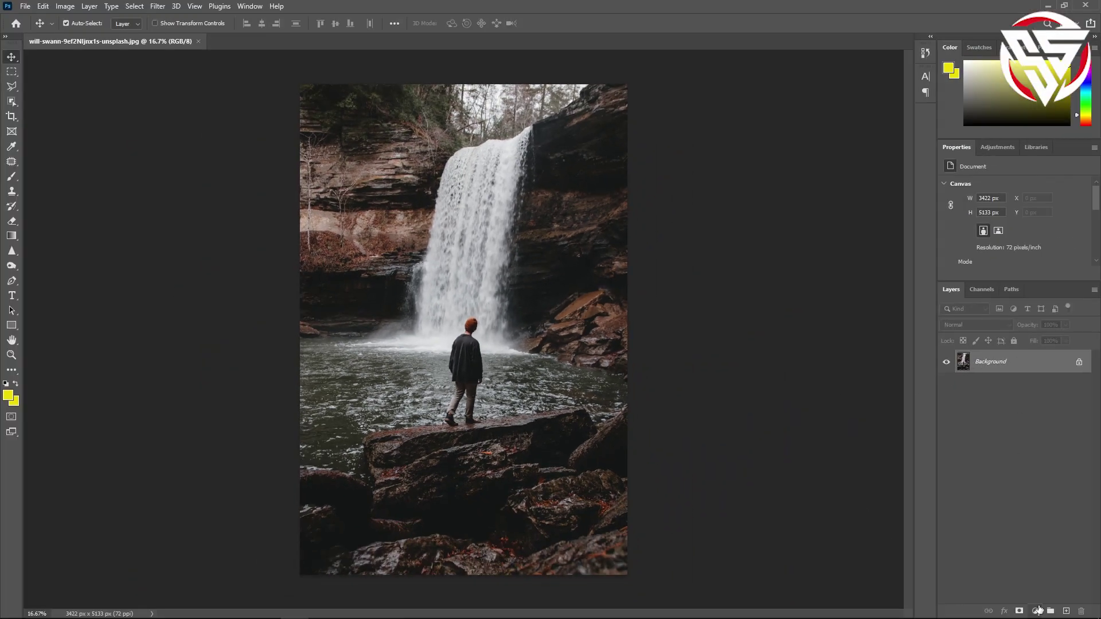
# Add a Photo Filter adjustment layer using custom colour 00c6ff at full density.
pyautogui.click(1037, 610)
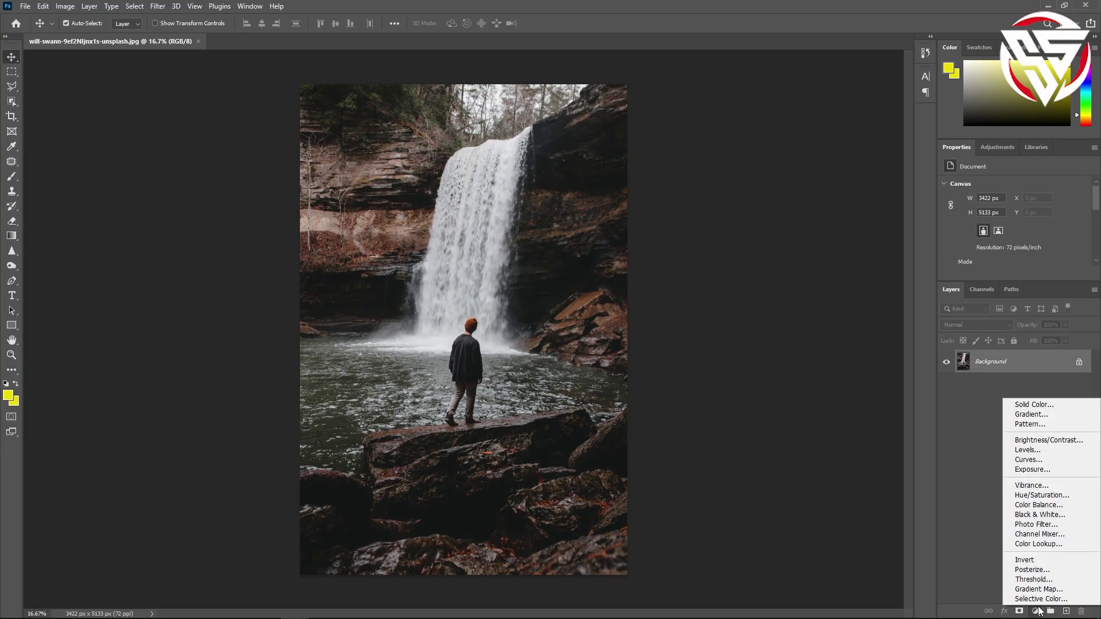
pyautogui.click(1037, 525)
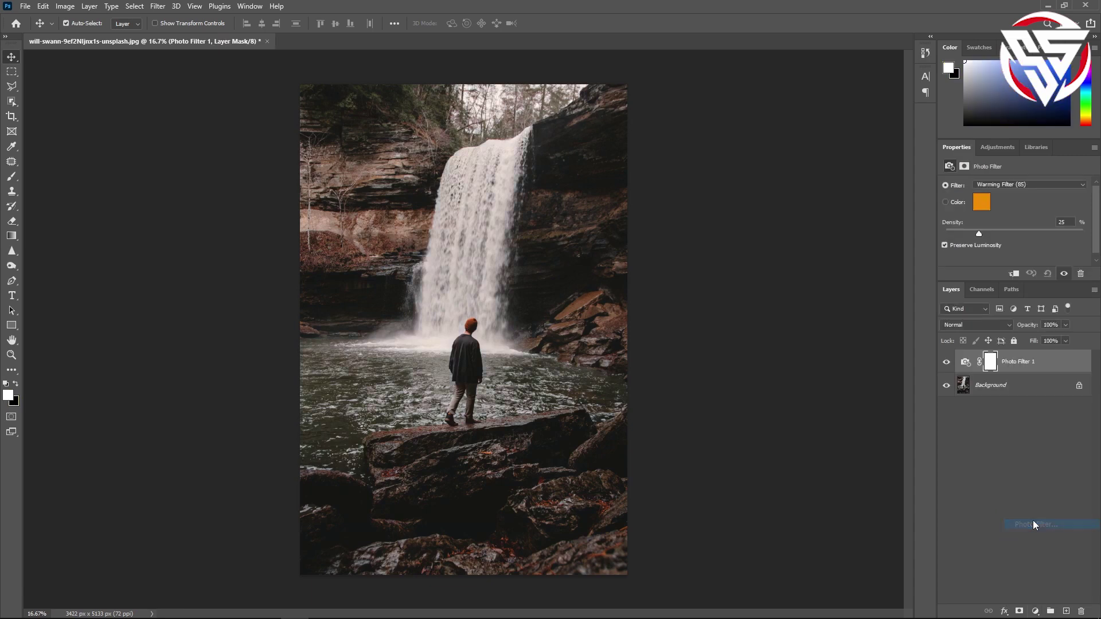
pyautogui.click(945, 203)
pyautogui.click(982, 202)
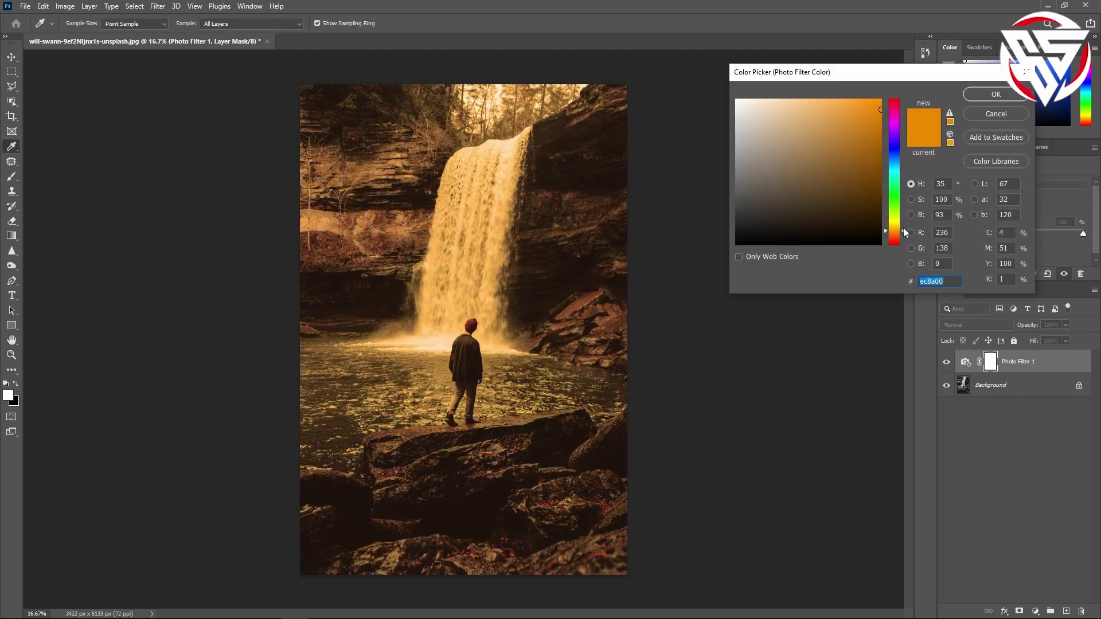
pyautogui.moveTo(902, 231); pyautogui.dragTo(904, 209)
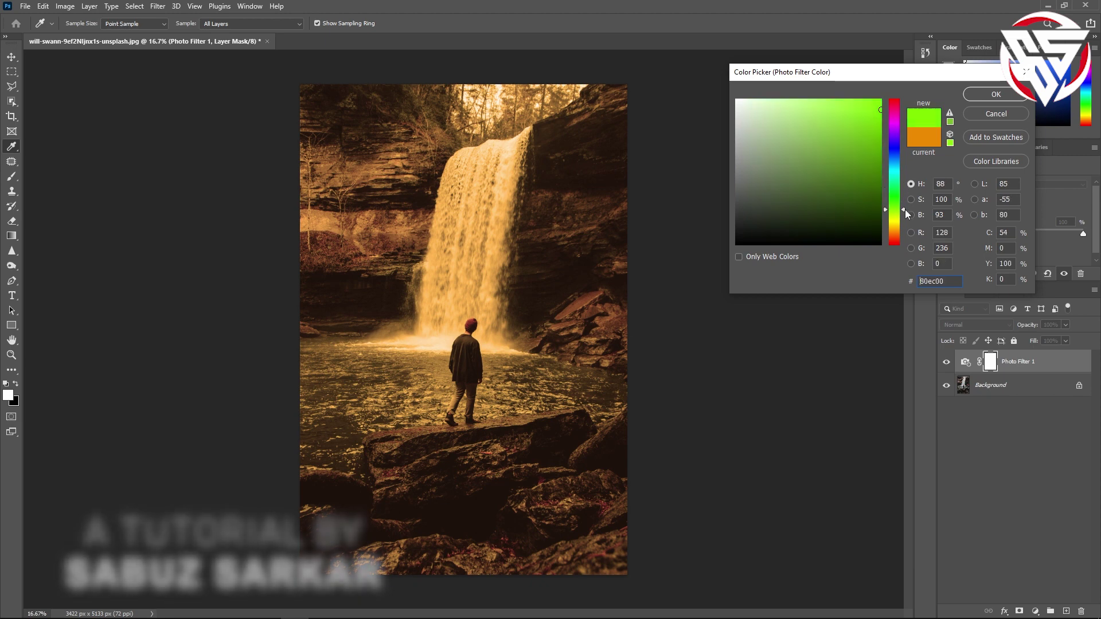
pyautogui.moveTo(902, 210); pyautogui.dragTo(906, 153)
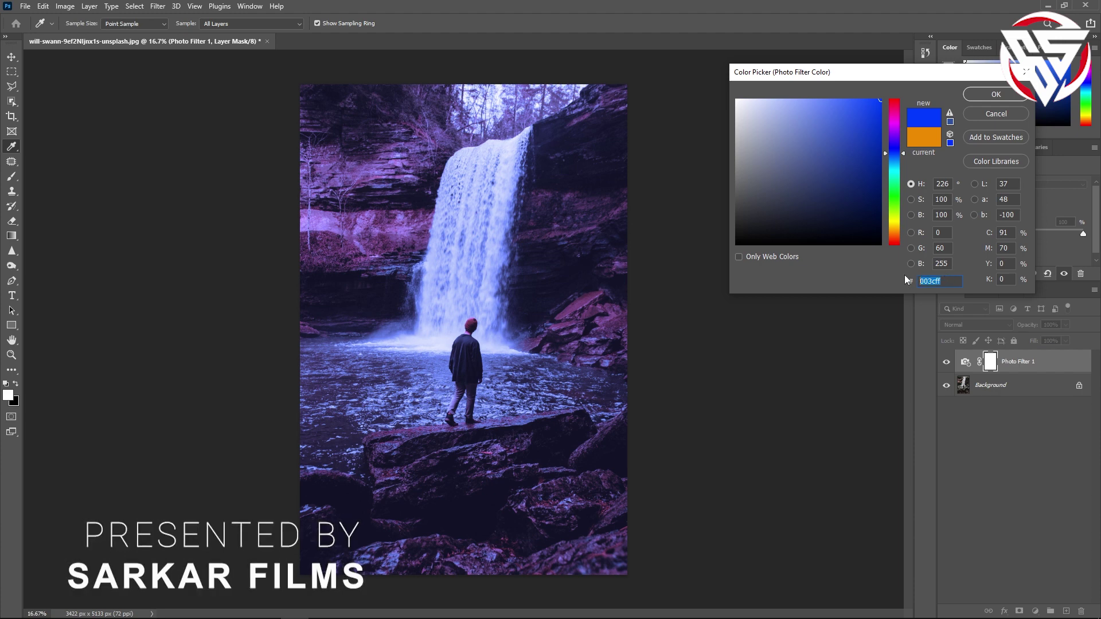
pyautogui.write('00')
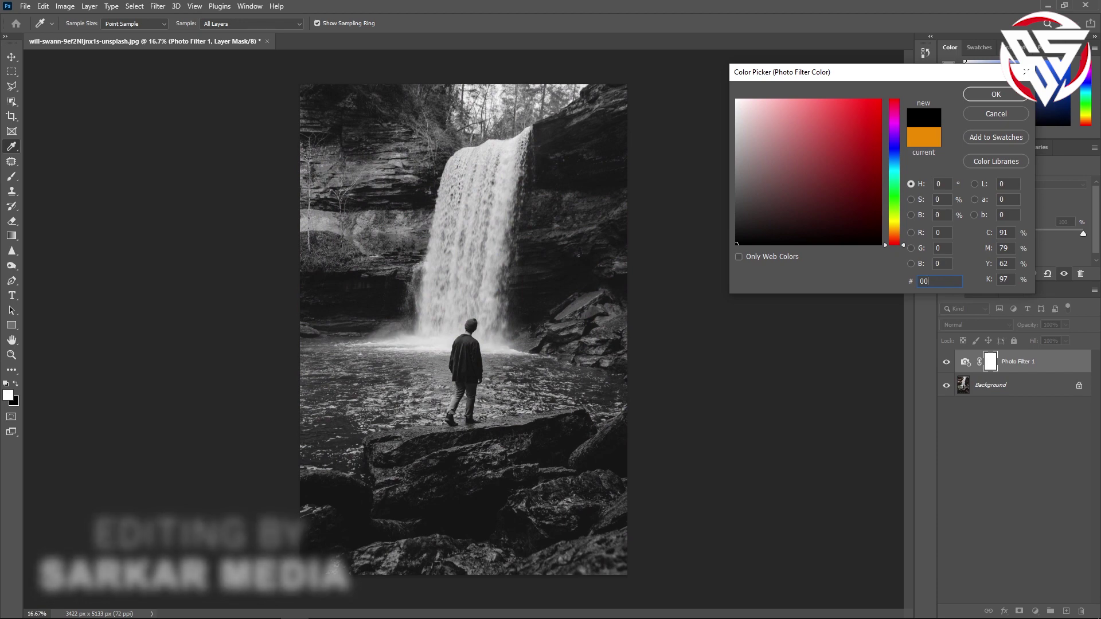
pyautogui.write('c6')
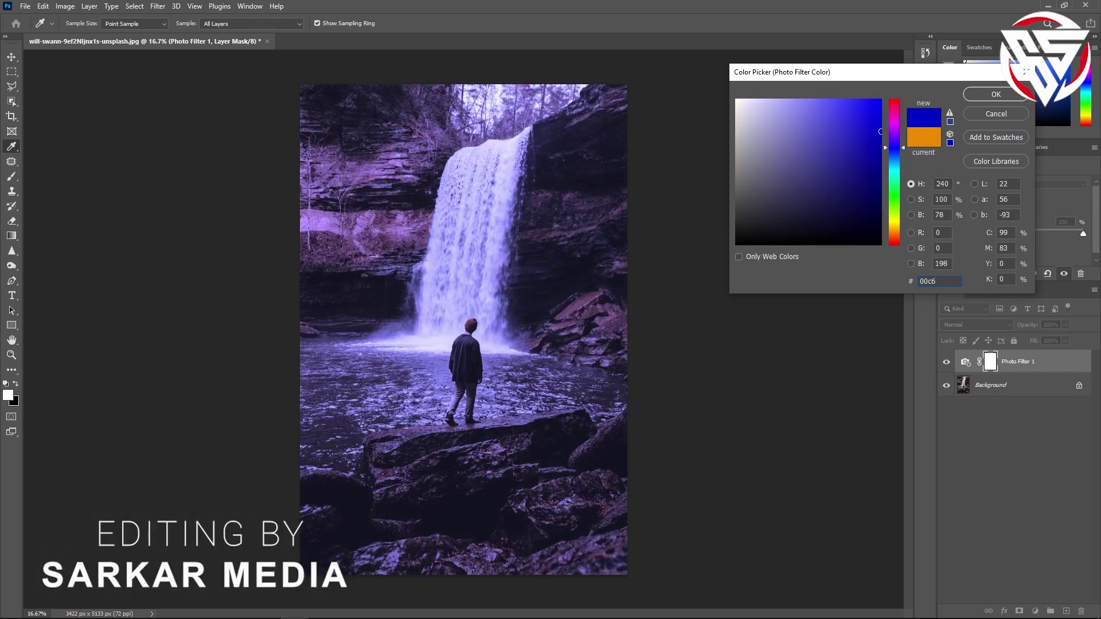
pyautogui.write('ff')
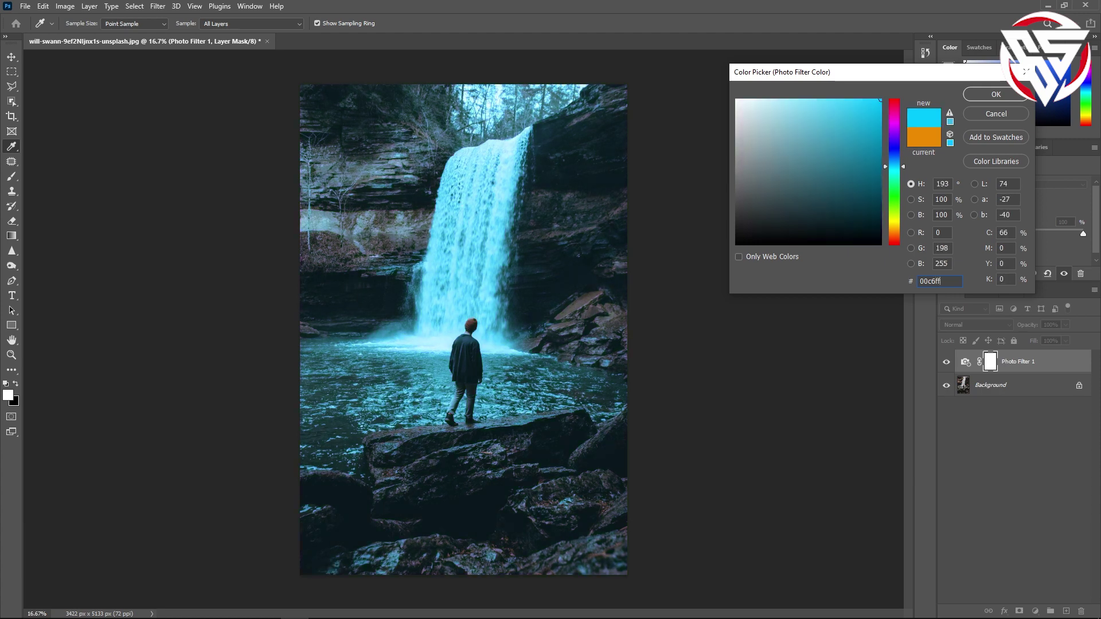
pyautogui.click(997, 95)
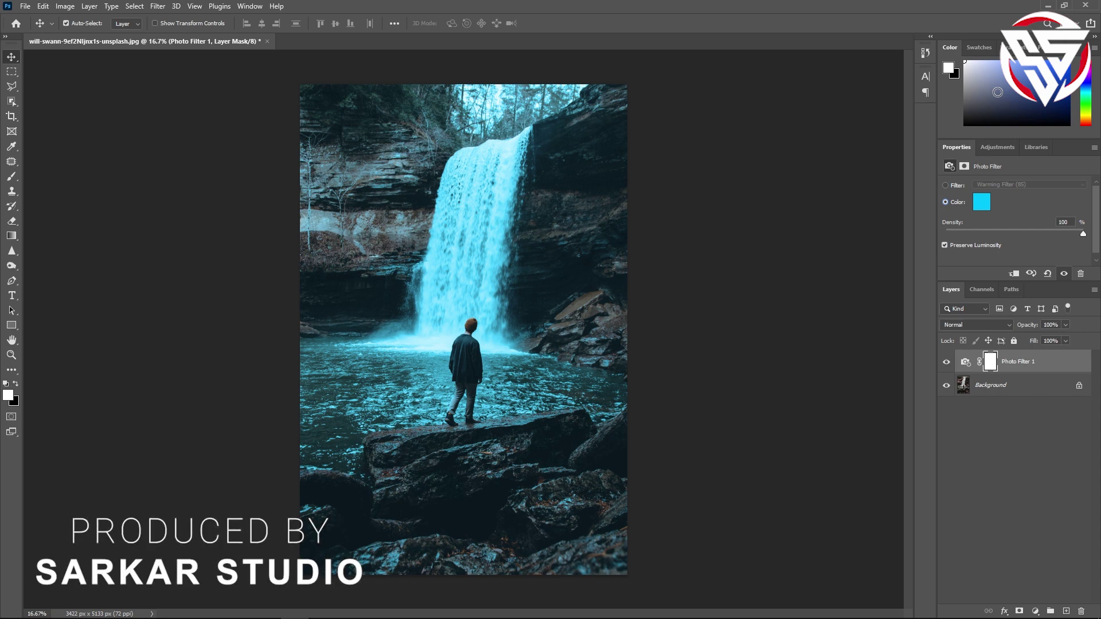
# Set the Photo Filter layer's blend mode to Overlay and select its layer mask.
pyautogui.click(985, 325)
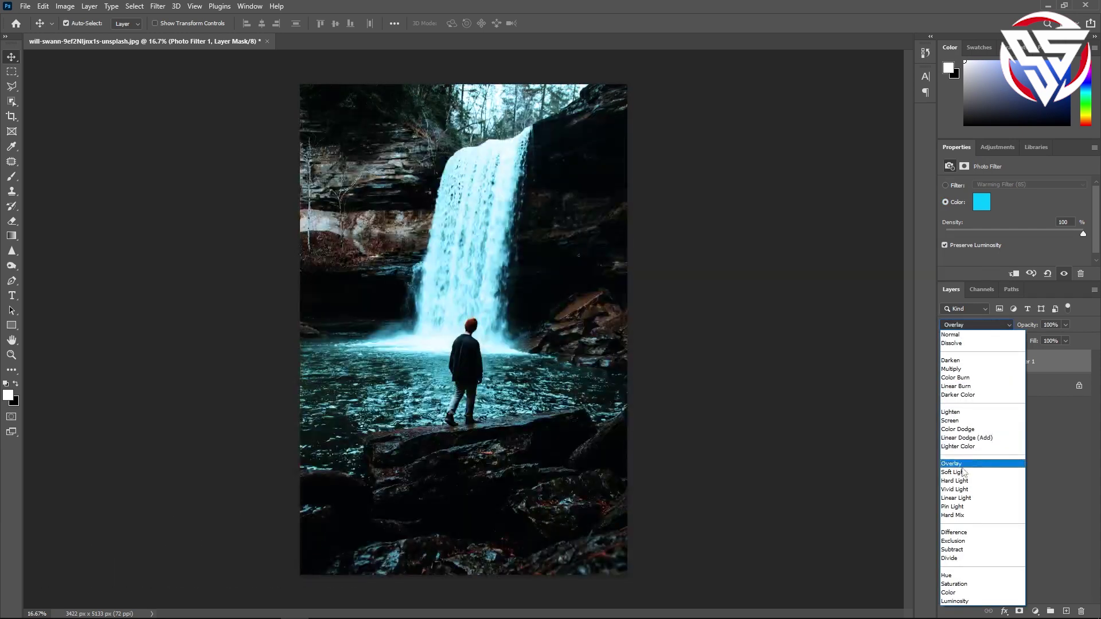
pyautogui.click(962, 466)
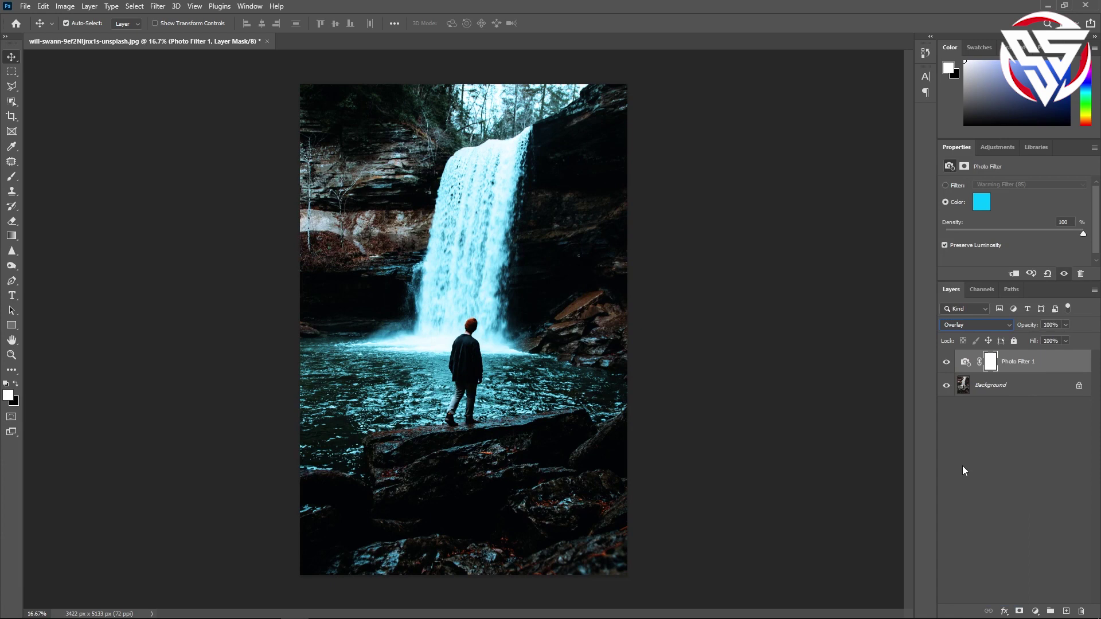
pyautogui.click(990, 363)
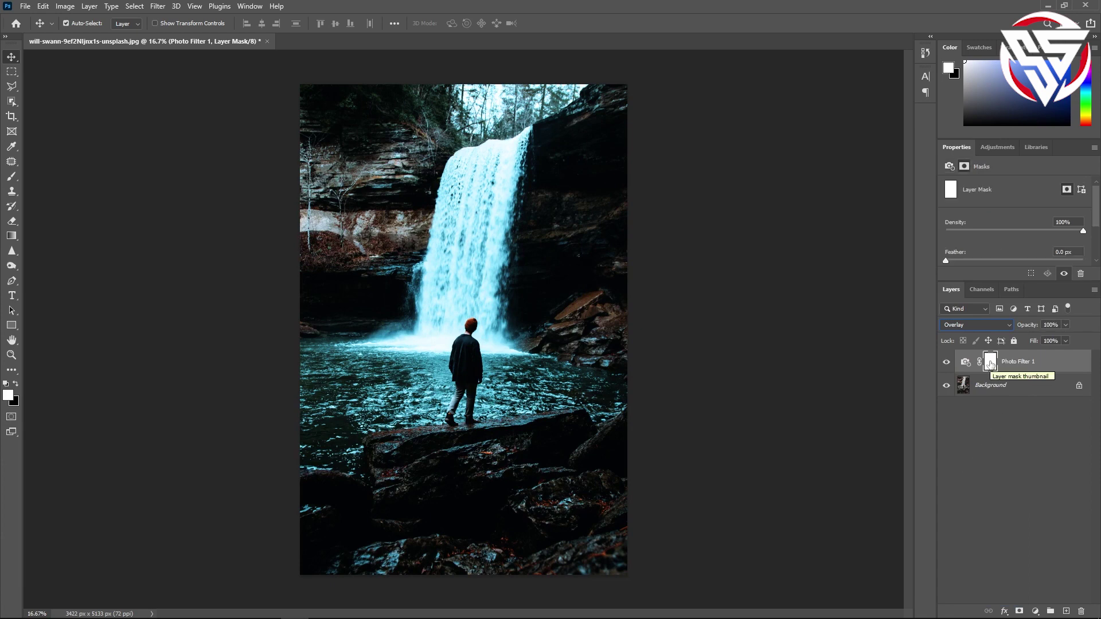
# Apply the merged RGB image into the mask with Apply Image, Multiply blending at 100%.
pyautogui.click(66, 7)
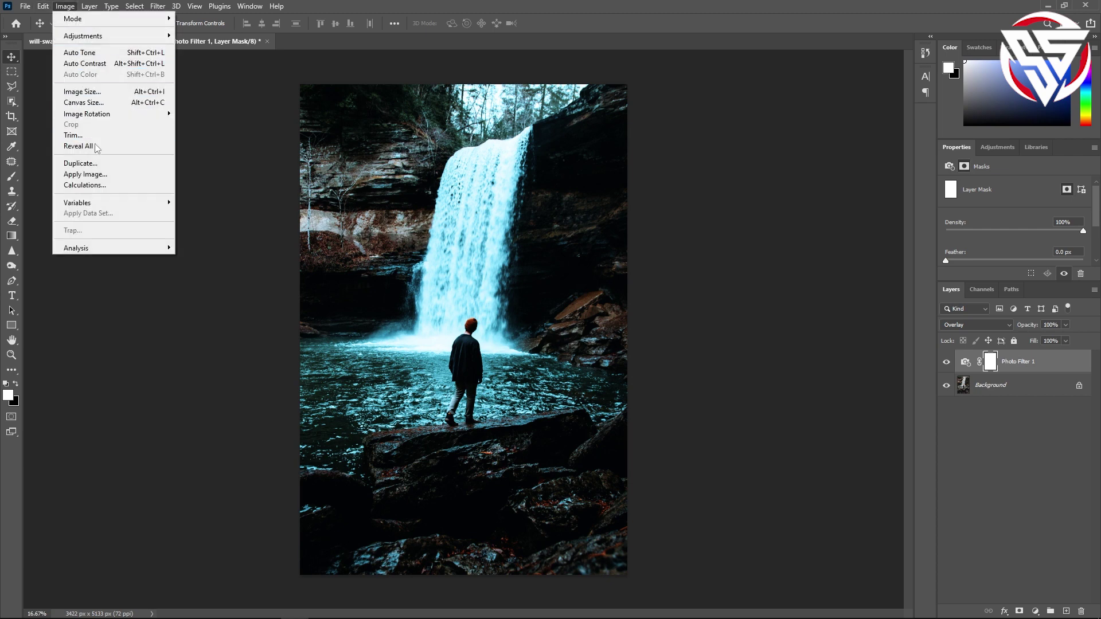
pyautogui.click(98, 178)
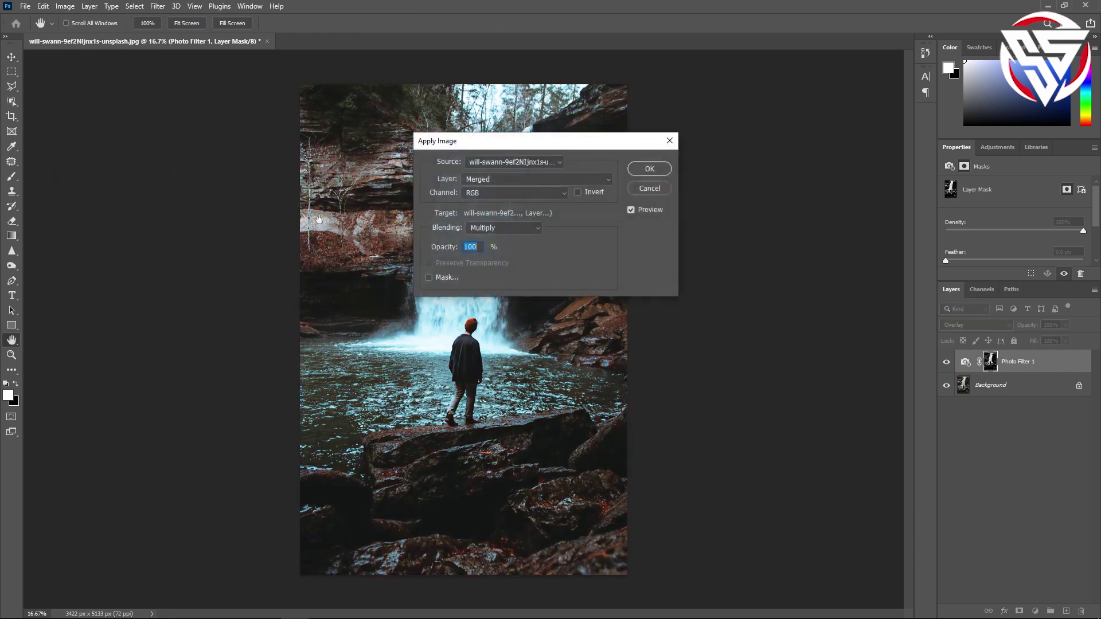
pyautogui.click(513, 229)
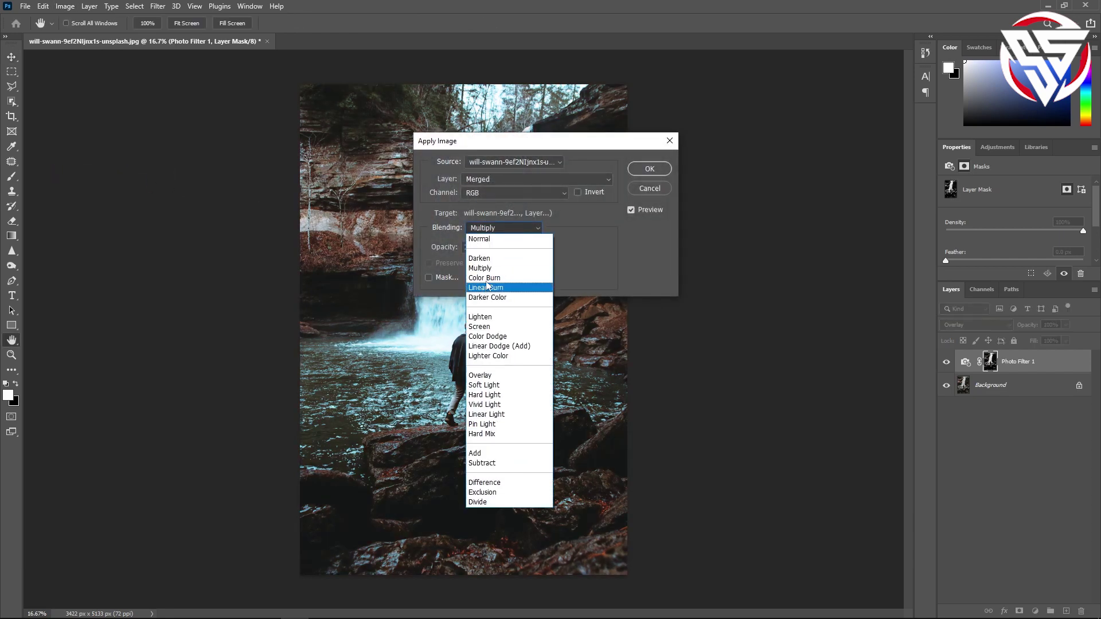
pyautogui.click(481, 264)
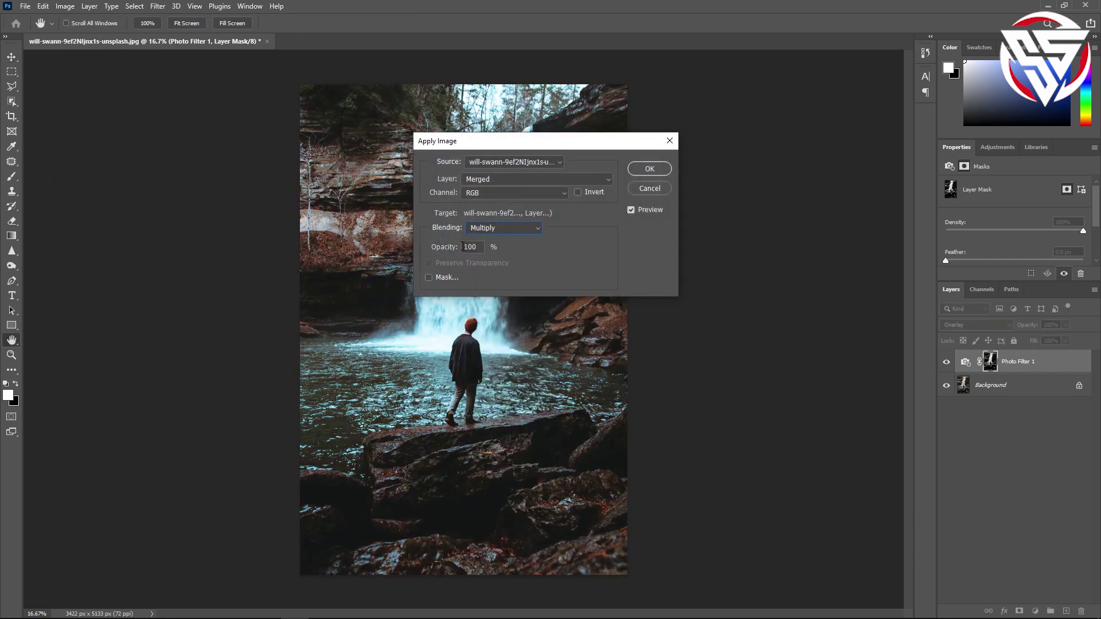
pyautogui.click(645, 171)
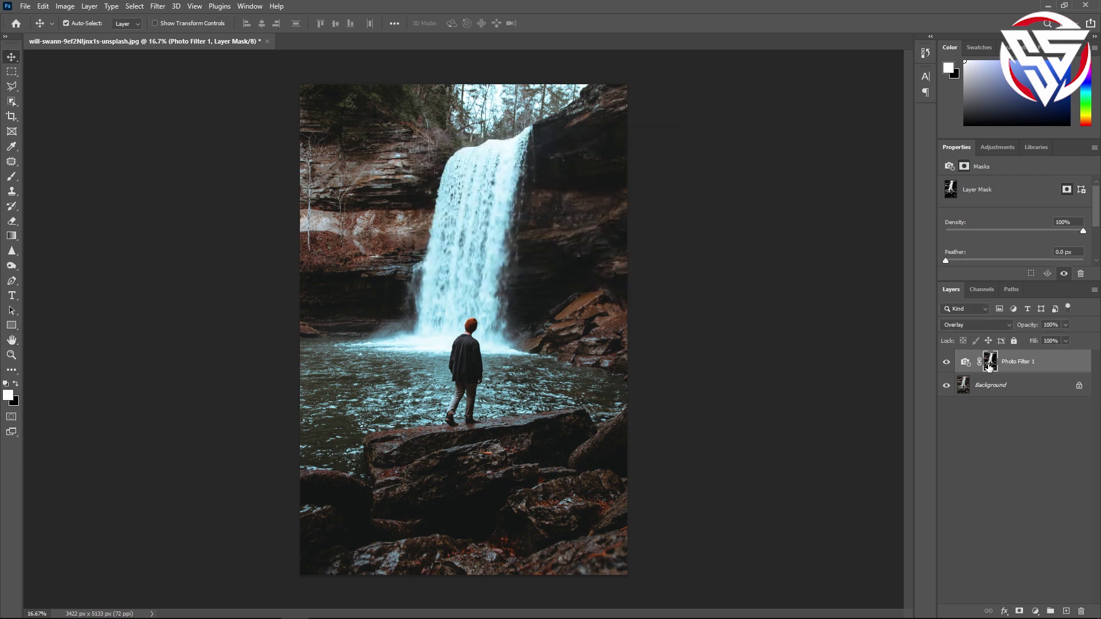
# Select a black Soft Round brush, about 306 px with 0% hardness.
pyautogui.click(12, 181)
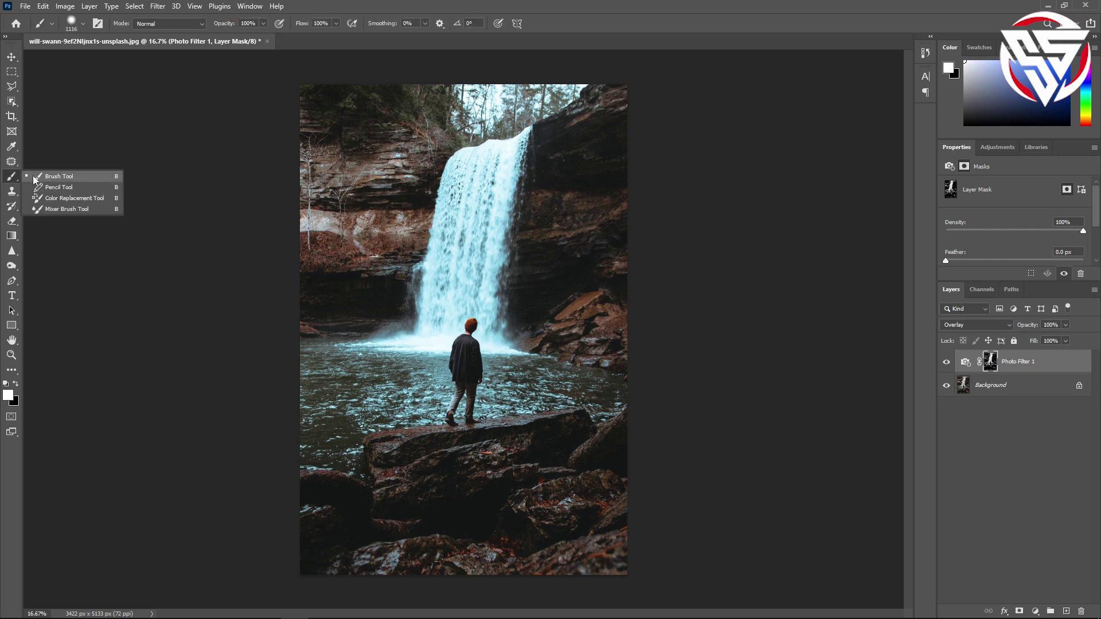
pyautogui.click(46, 177)
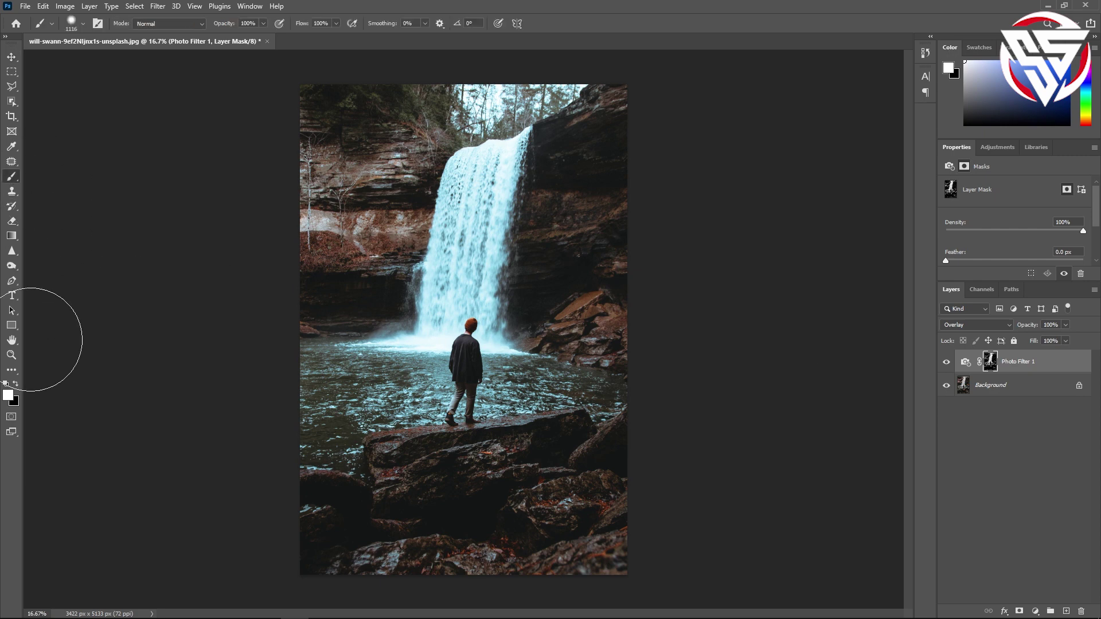
pyautogui.click(16, 384)
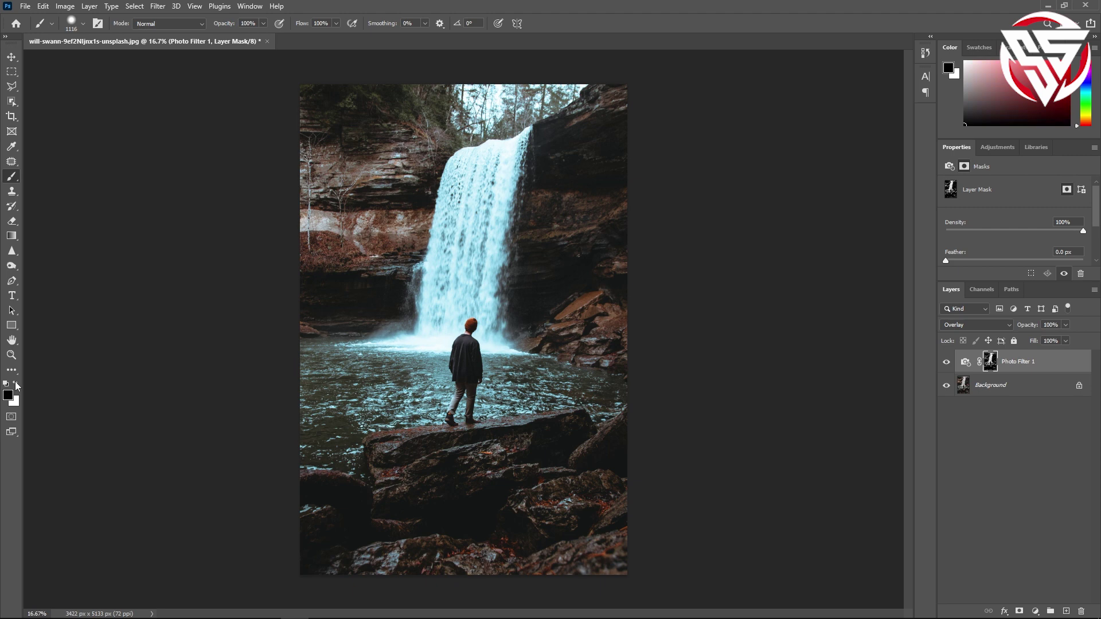
pyautogui.click(83, 26)
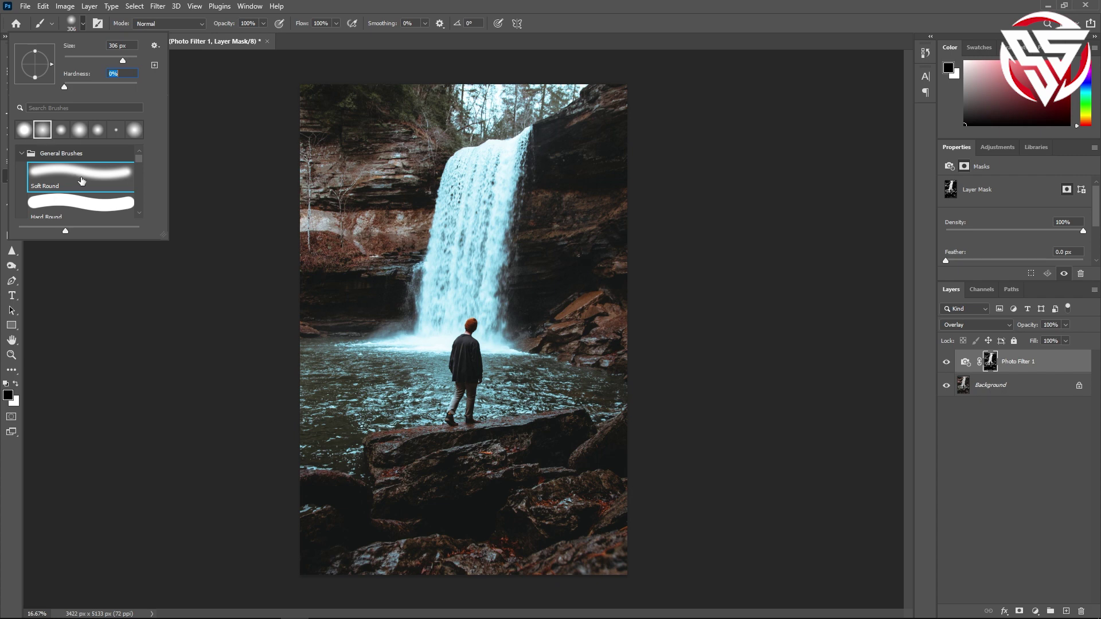
pyautogui.click(224, 24)
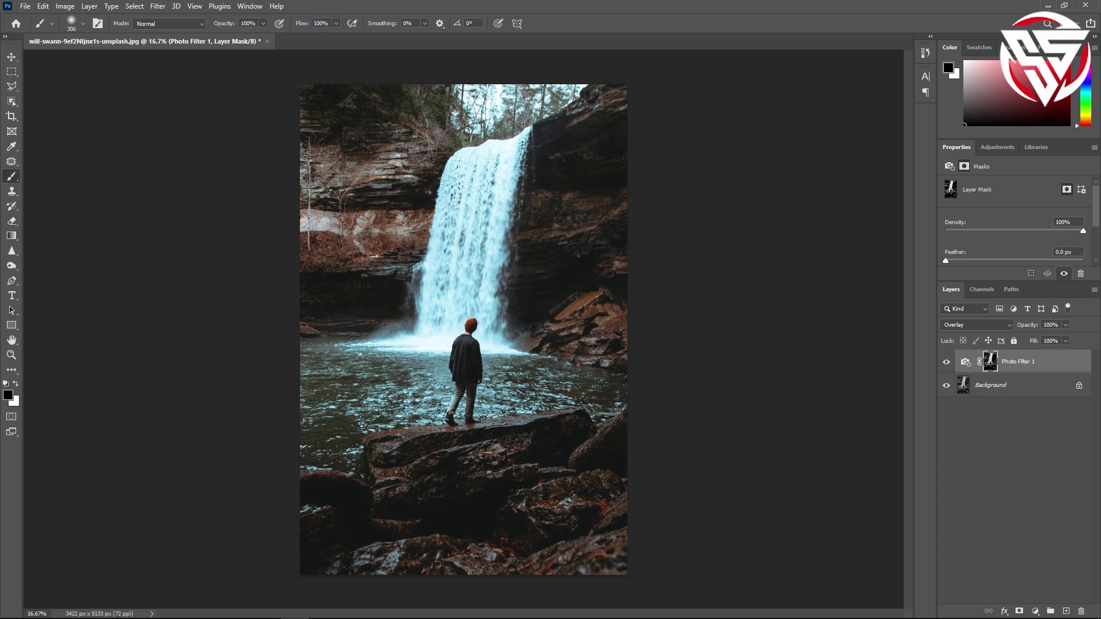
# Zoom in and paint the filter mask across the upper waterfall.
pyautogui.hotkey('ctrl', '+')
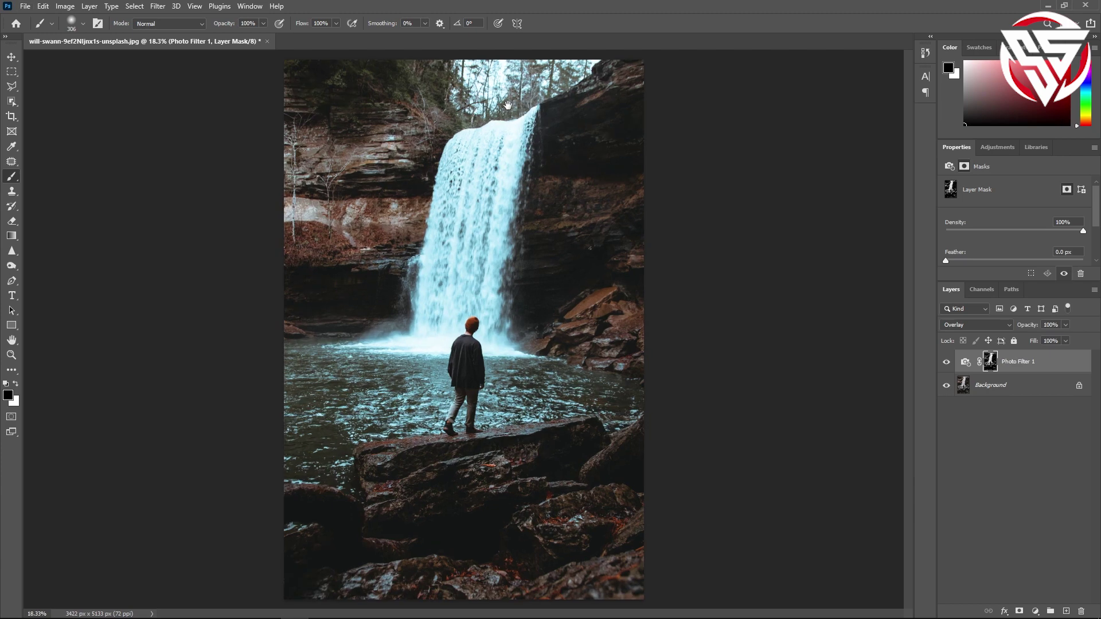
pyautogui.scroll(5, 508, 105)
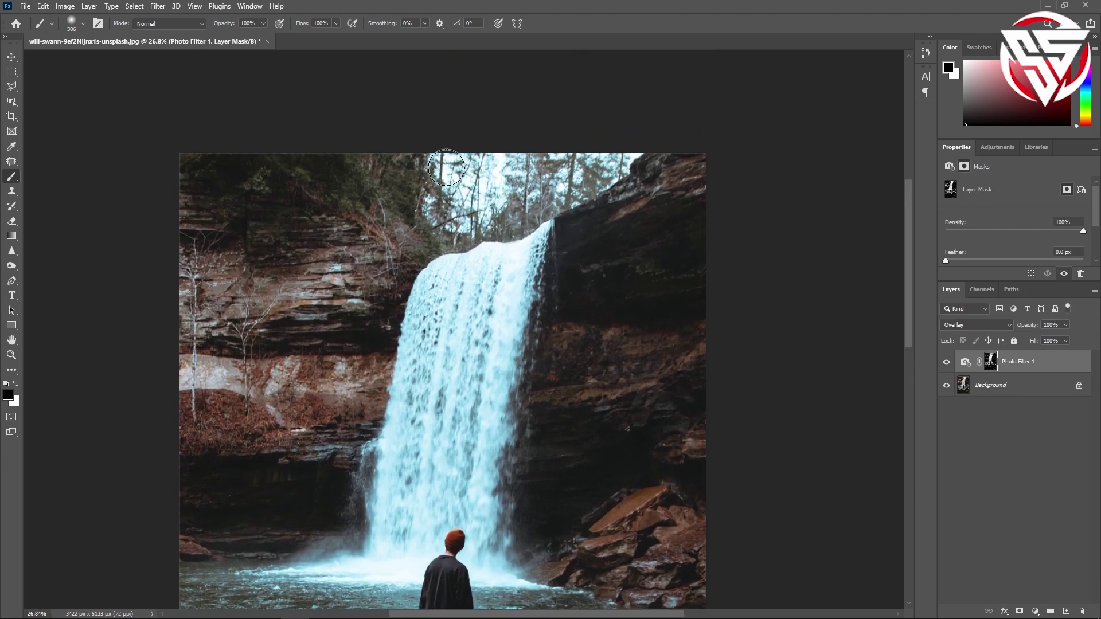
pyautogui.moveTo(444, 166); pyautogui.dragTo(688, 158)
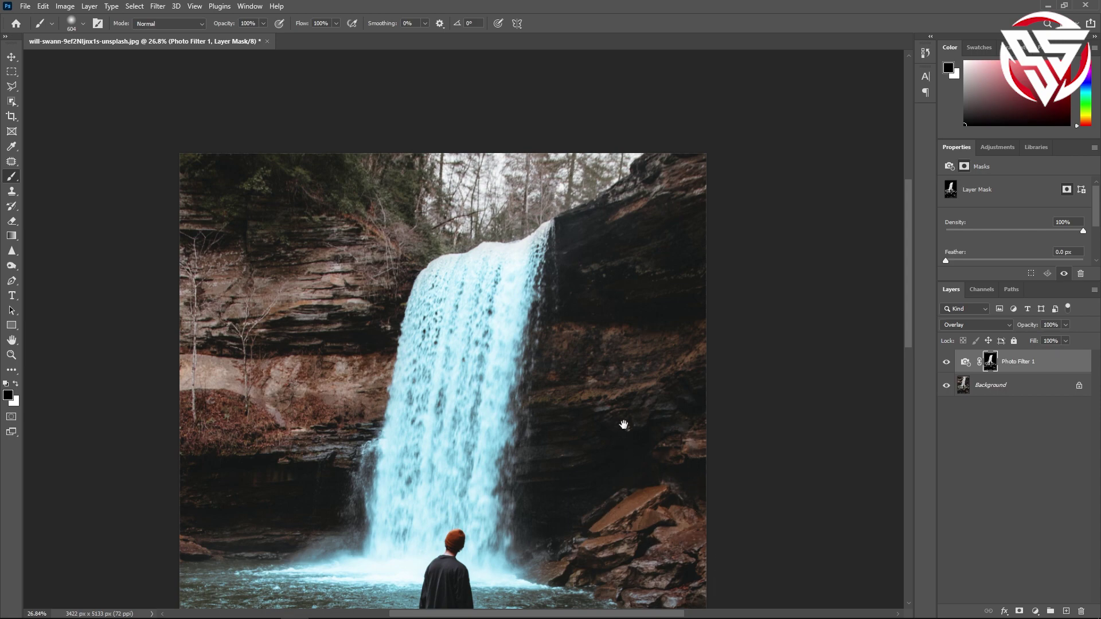
pyautogui.moveTo(624, 425); pyautogui.dragTo(605, 210)
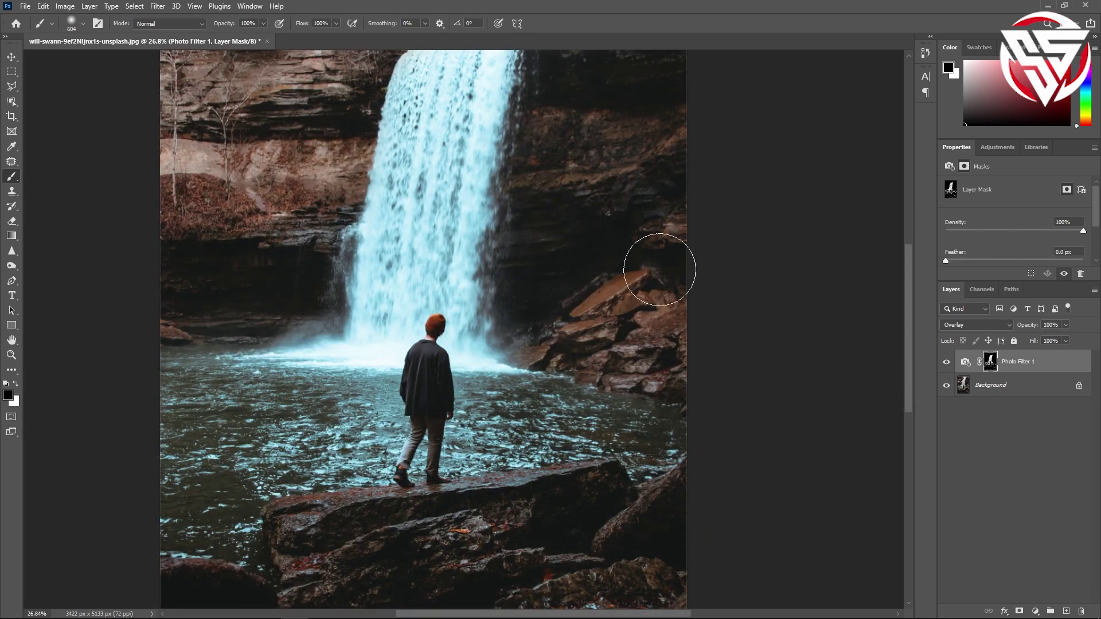
pyautogui.scroll(-2, 314, 264)
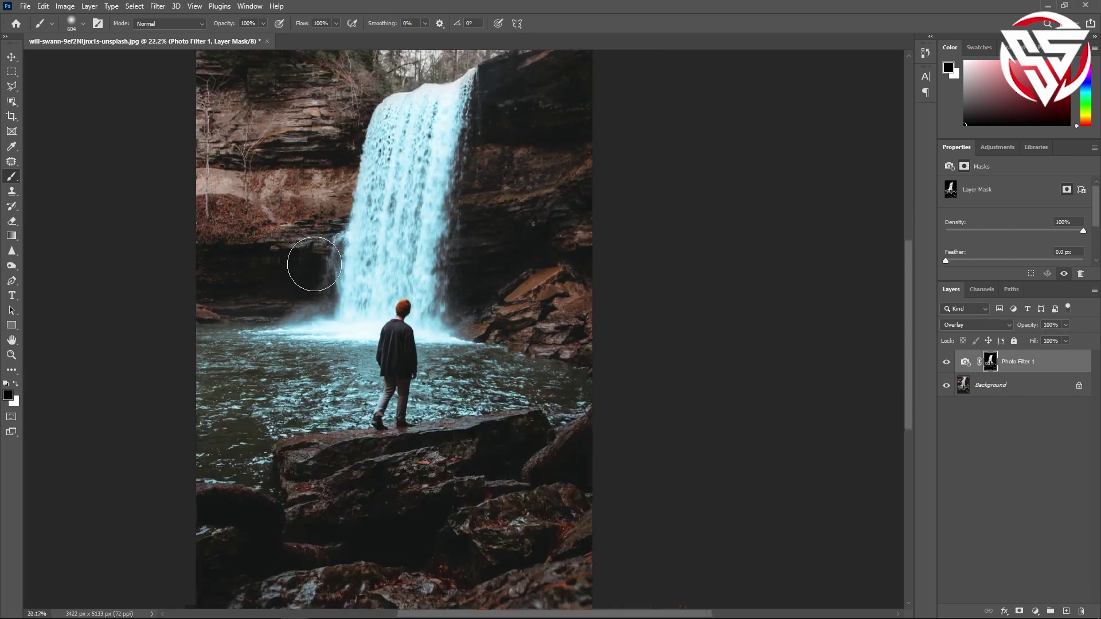
pyautogui.scroll(-1, 450, 306)
pyautogui.click(947, 362)
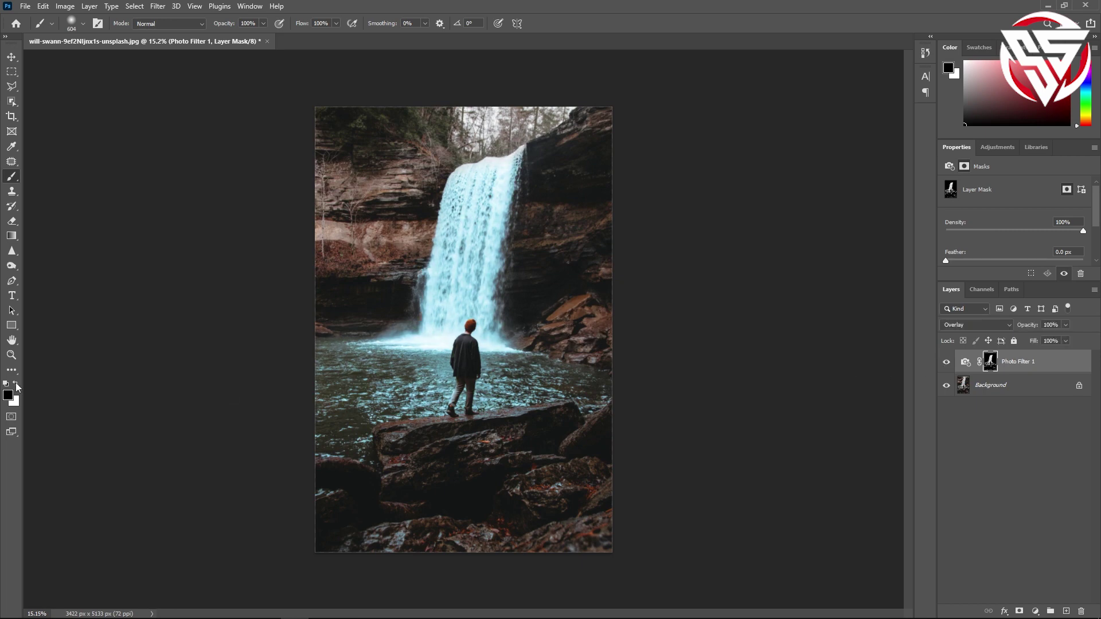
pyautogui.scroll(1, 464, 377)
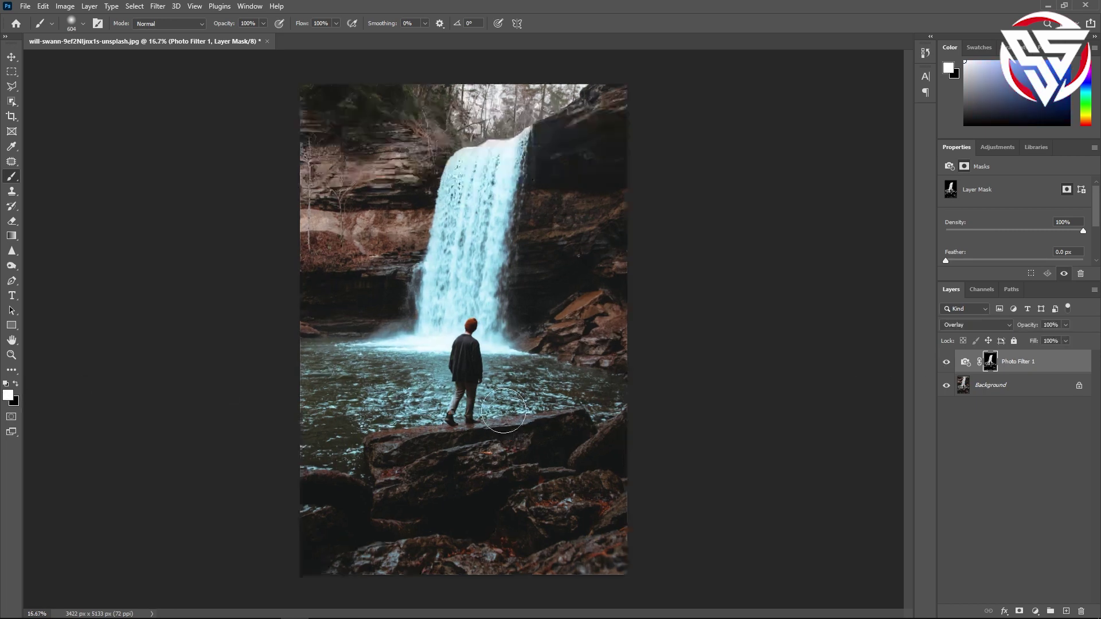
pyautogui.scroll(1, 464, 378)
pyautogui.scroll(2, 464, 377)
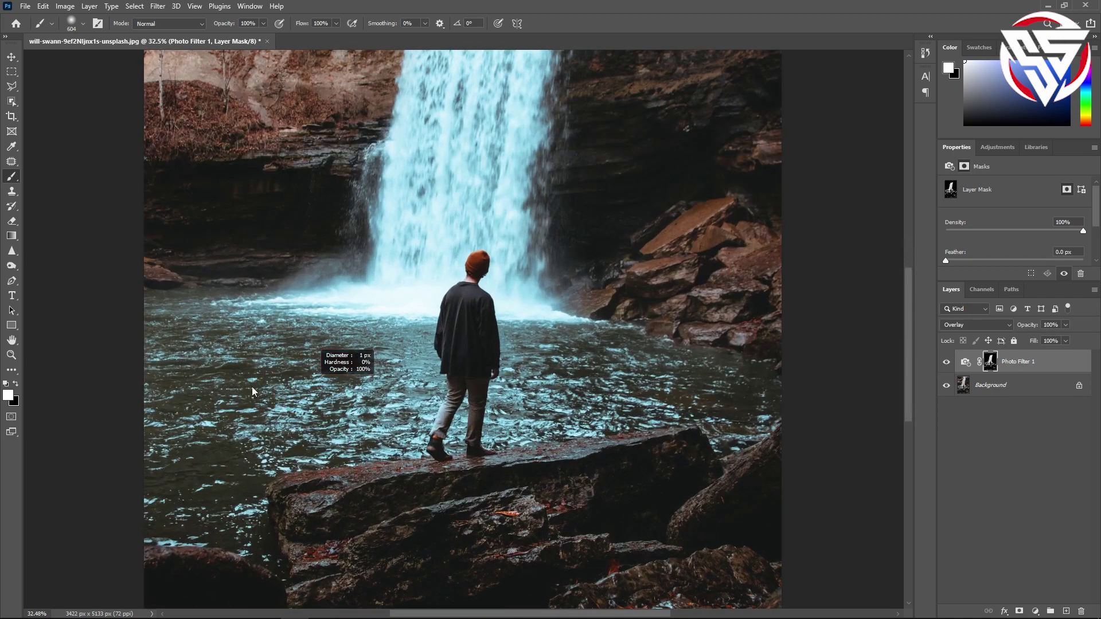
# Resize the brush, paint the pool right of the person, then undo that stroke.
pyautogui.moveTo(312, 384); pyautogui.dragTo(237, 372)
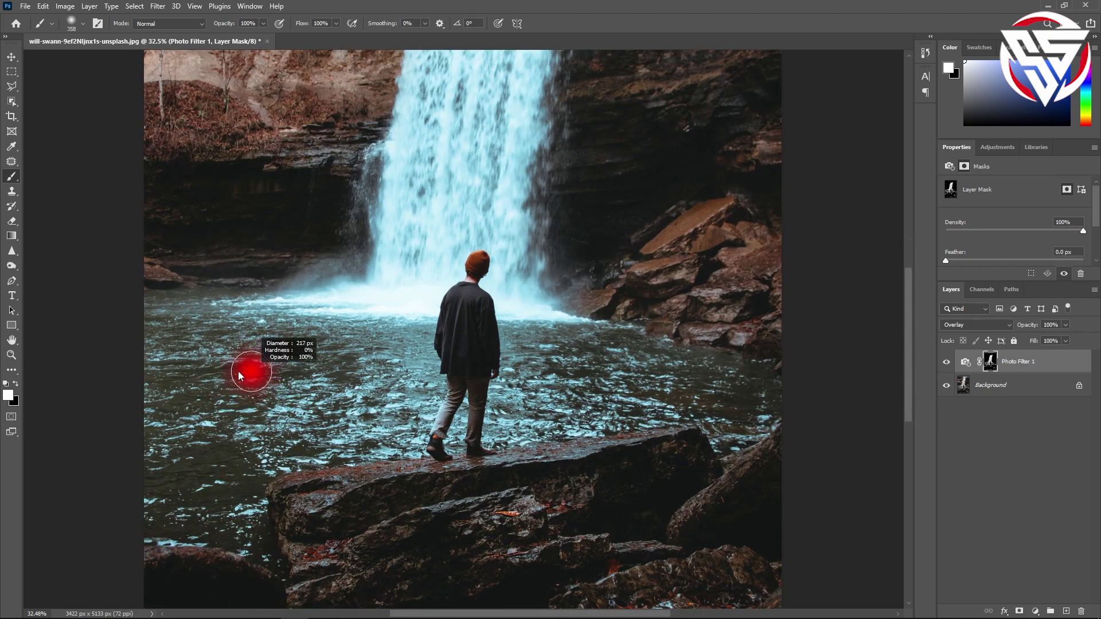
pyautogui.scroll(-4, 317, 390)
pyautogui.scroll(2, 495, 187)
pyautogui.scroll(2, 501, 162)
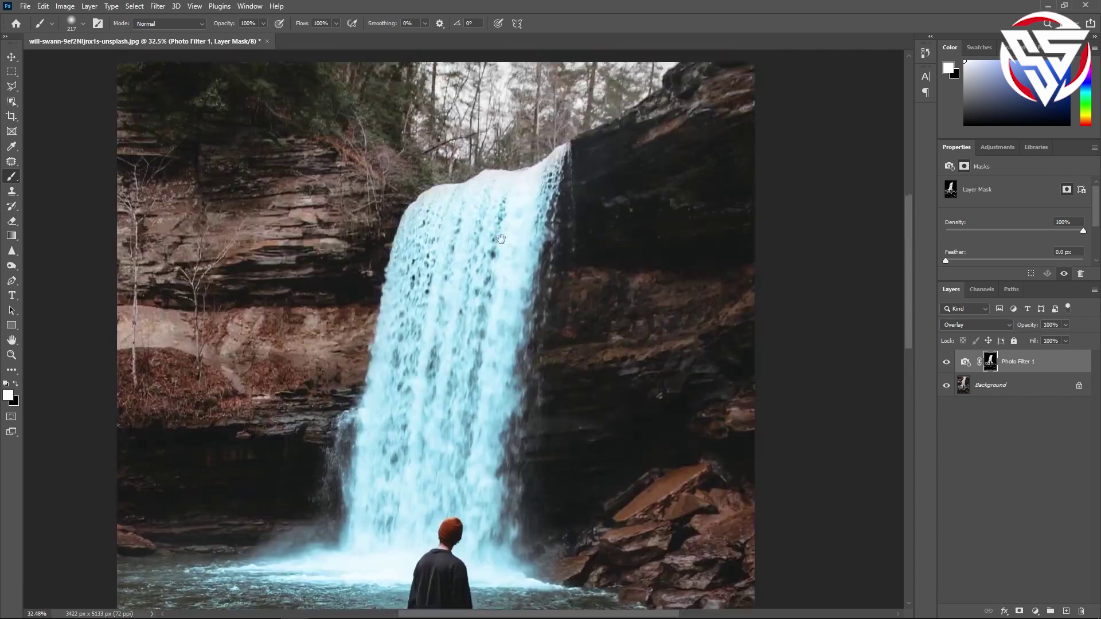
pyautogui.moveTo(536, 269); pyautogui.dragTo(549, 259)
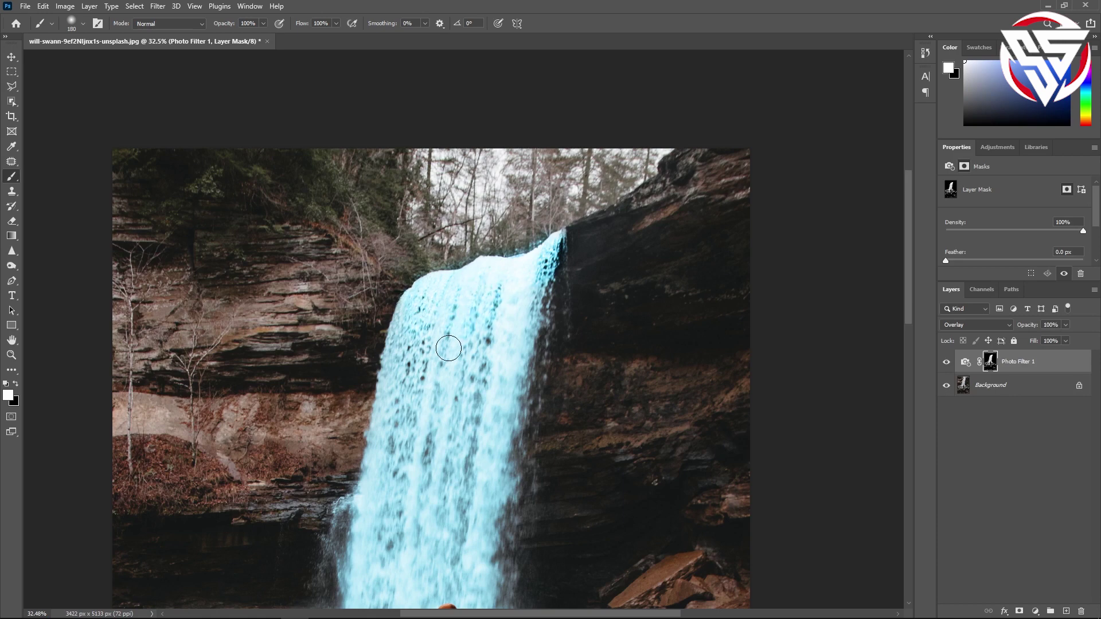
pyautogui.moveTo(462, 336); pyautogui.dragTo(487, 336)
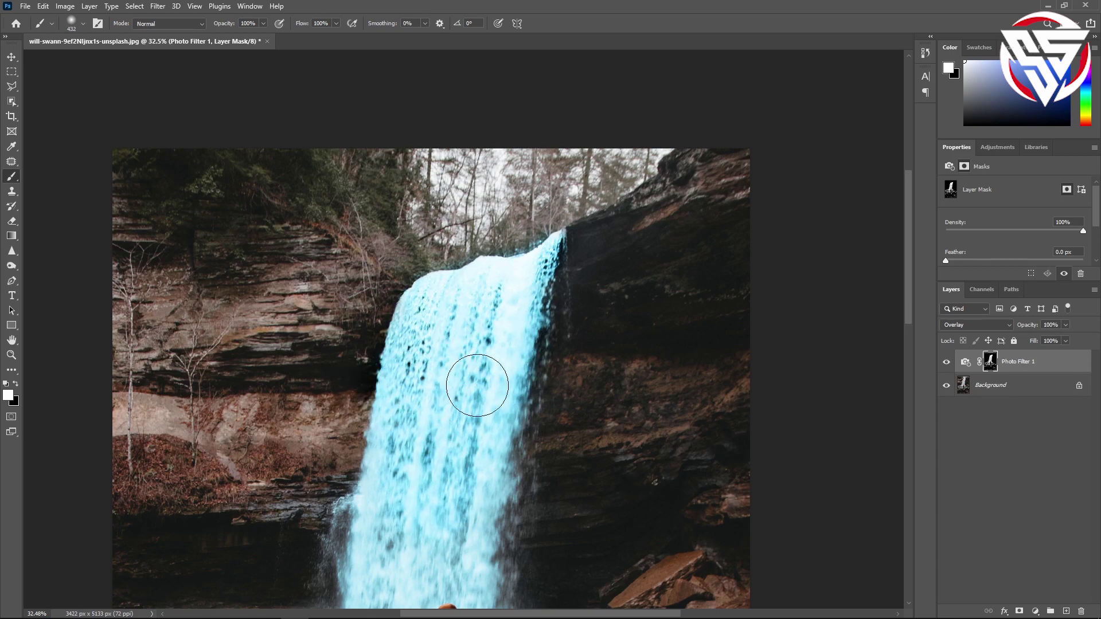
pyautogui.moveTo(479, 502); pyautogui.dragTo(505, 329)
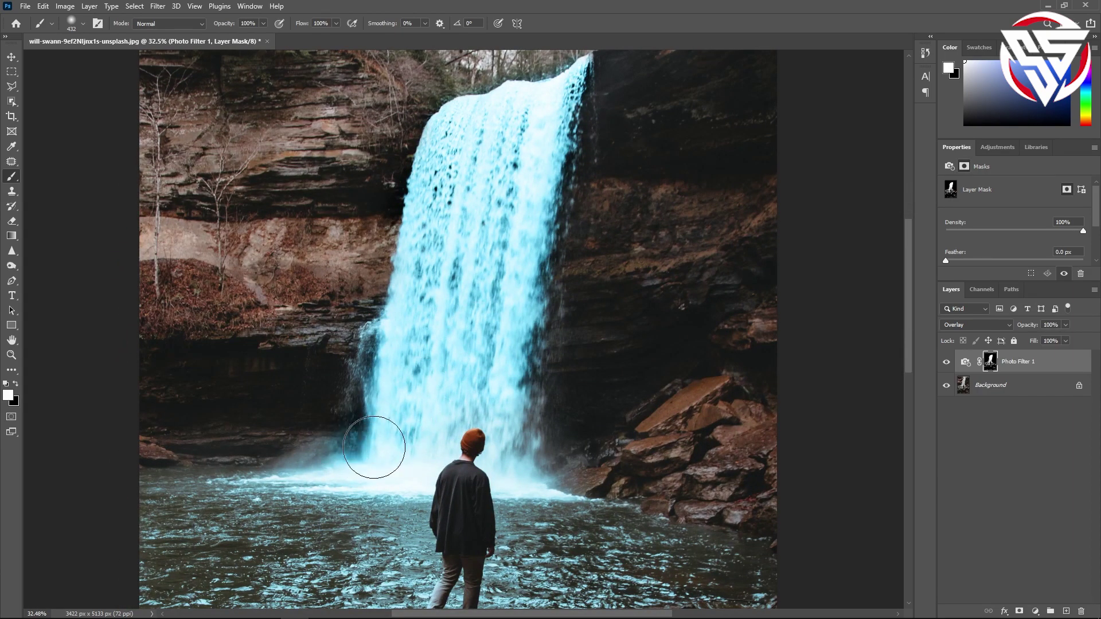
pyautogui.moveTo(269, 498)
pyautogui.mouseDown()
pyautogui.moveTo(221, 499)
pyautogui.moveTo(374, 550)
pyautogui.mouseUp()
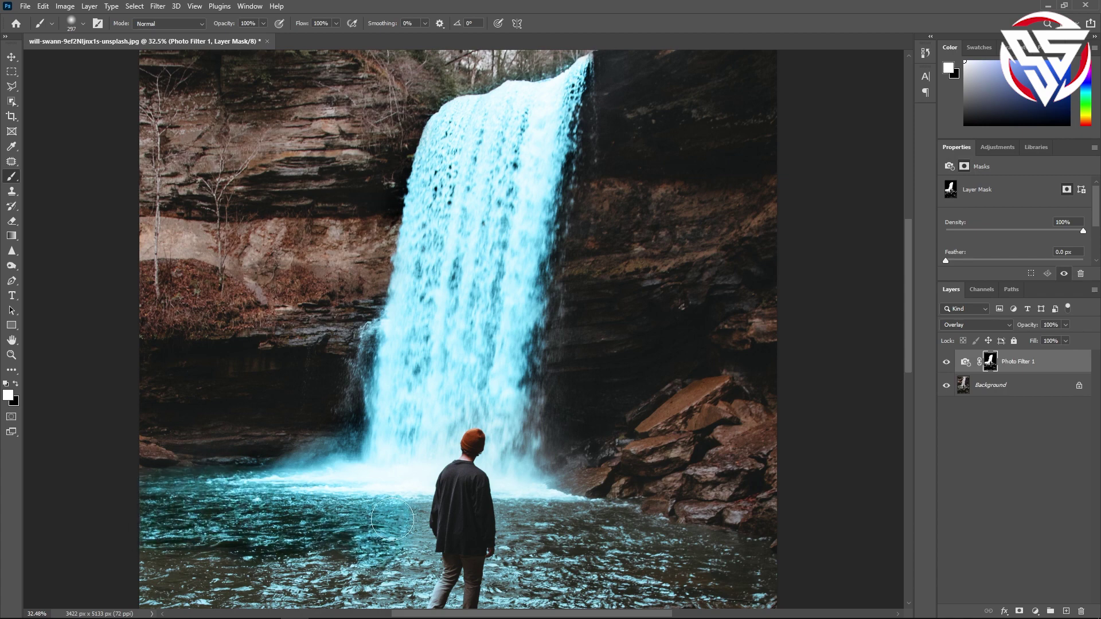
pyautogui.moveTo(524, 504)
pyautogui.mouseDown()
pyautogui.moveTo(665, 550)
pyautogui.moveTo(761, 560)
pyautogui.moveTo(610, 510)
pyautogui.moveTo(541, 288)
pyautogui.moveTo(659, 389)
pyautogui.moveTo(695, 381)
pyautogui.mouseUp()
pyautogui.hotkey('ctrl', 'z')
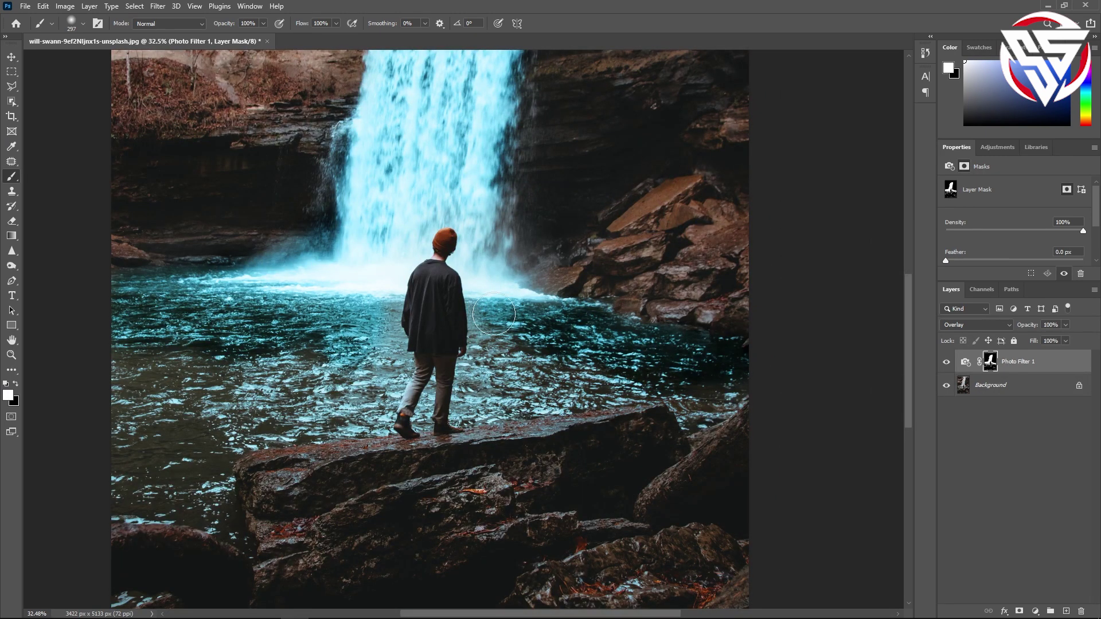
# Paint cyan over the pool on both sides of the person, touching up along his legs.
pyautogui.moveTo(493, 314)
pyautogui.mouseDown()
pyautogui.moveTo(496, 381)
pyautogui.moveTo(544, 375)
pyautogui.moveTo(579, 390)
pyautogui.moveTo(675, 376)
pyautogui.moveTo(724, 404)
pyautogui.mouseUp()
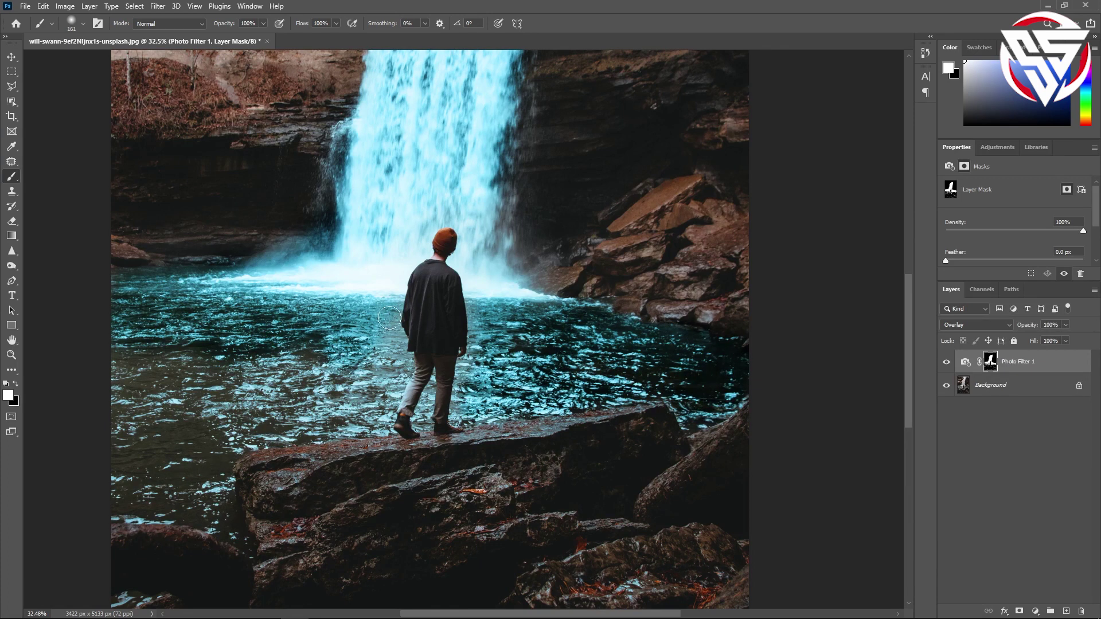
pyautogui.moveTo(373, 367)
pyautogui.mouseDown()
pyautogui.moveTo(350, 402)
pyautogui.moveTo(309, 424)
pyautogui.moveTo(213, 446)
pyautogui.moveTo(223, 516)
pyautogui.moveTo(120, 479)
pyautogui.moveTo(115, 378)
pyautogui.moveTo(258, 372)
pyautogui.moveTo(322, 353)
pyautogui.moveTo(202, 427)
pyautogui.mouseUp()
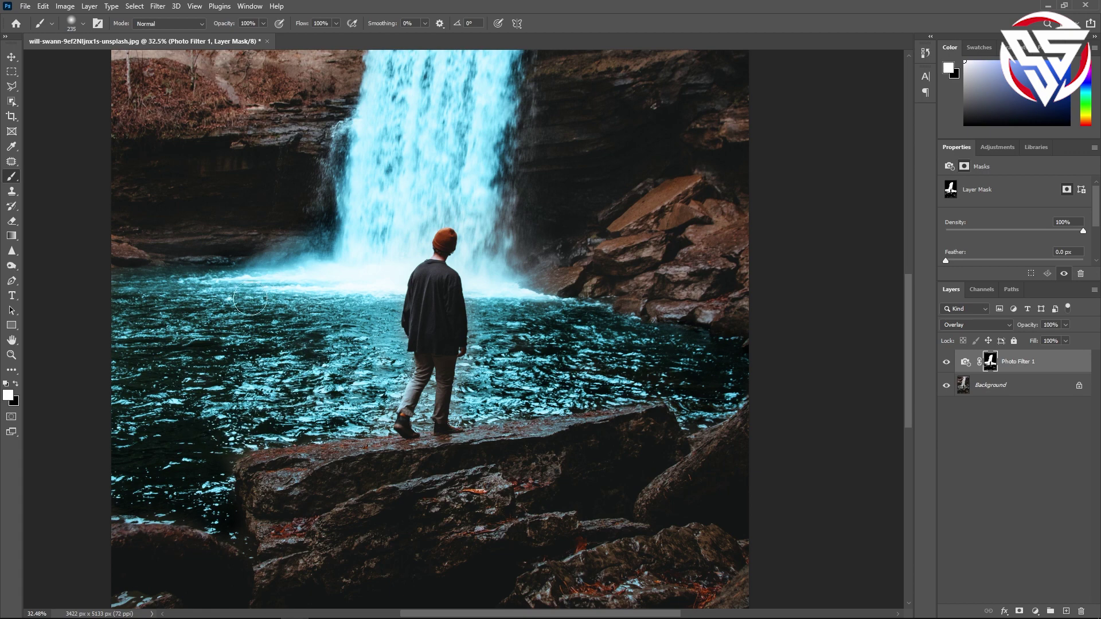
pyautogui.scroll(3, 493, 389)
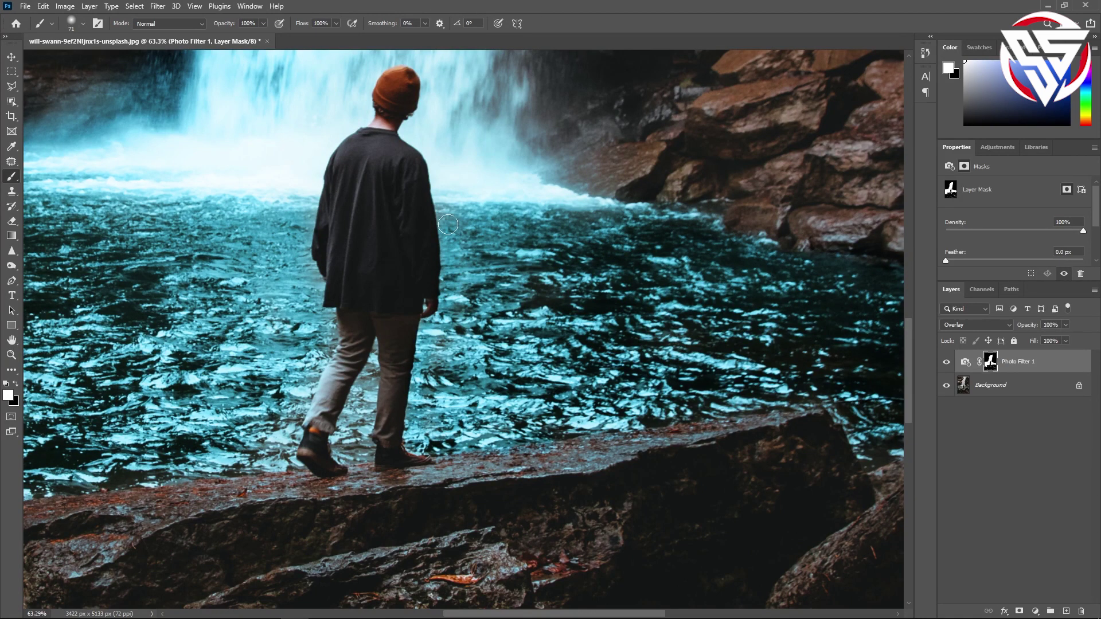
pyautogui.moveTo(367, 372); pyautogui.dragTo(374, 342)
pyautogui.moveTo(353, 403); pyautogui.dragTo(375, 403)
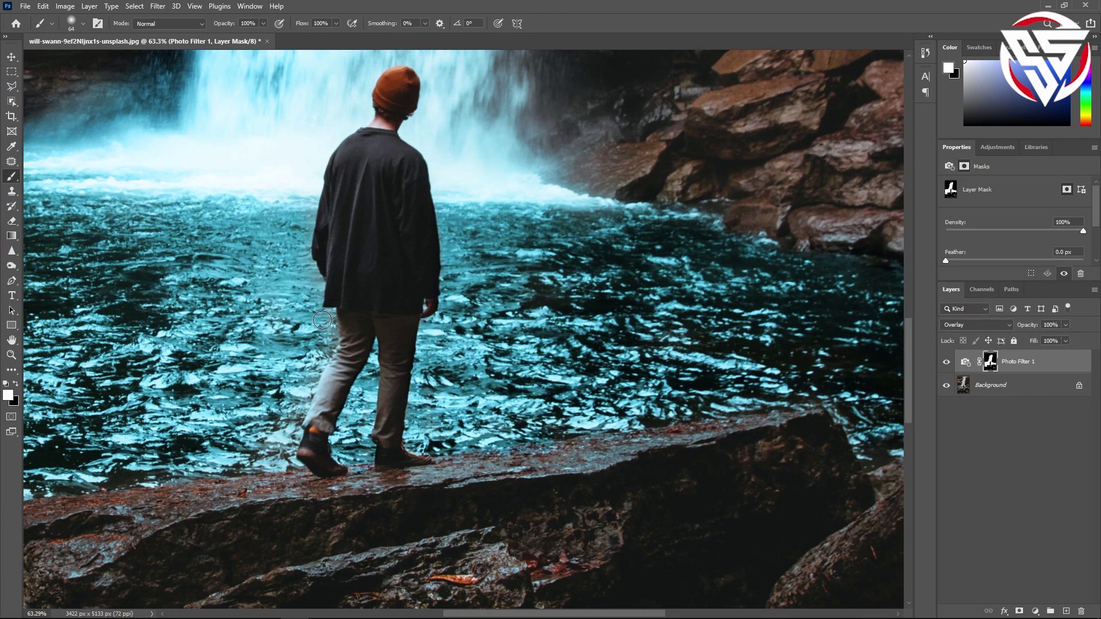
pyautogui.moveTo(325, 313)
pyautogui.mouseDown()
pyautogui.moveTo(312, 371)
pyautogui.moveTo(245, 463)
pyautogui.mouseUp()
# Refine the mask around the person's hand and head with a small brush.
pyautogui.scroll(3, 436, 312)
pyautogui.moveTo(427, 318); pyautogui.dragTo(407, 300)
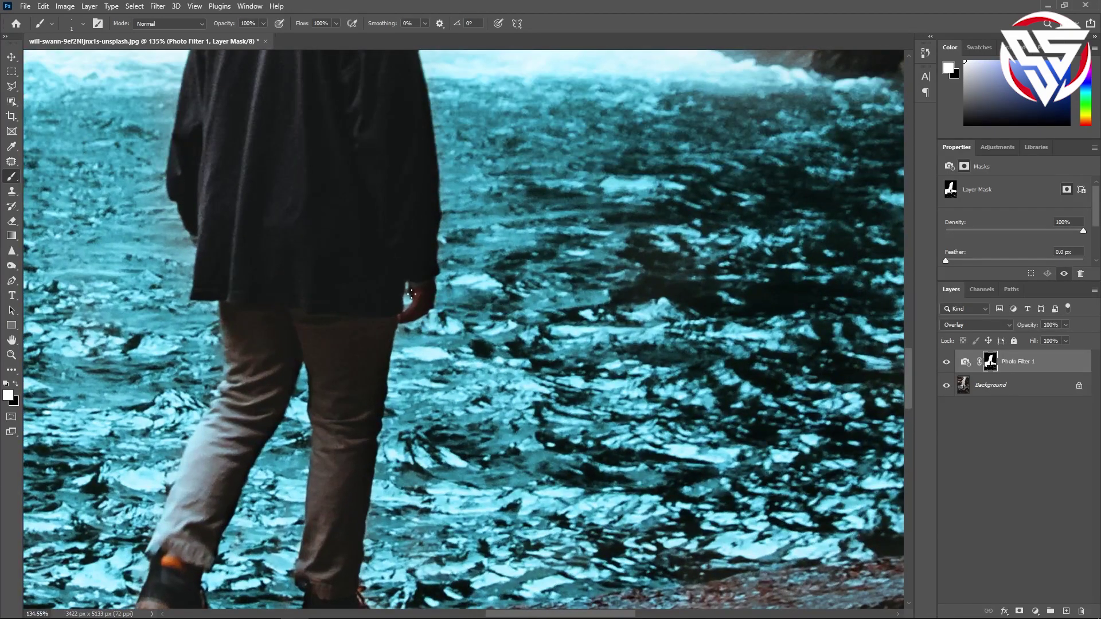
pyautogui.scroll(-5, 407, 306)
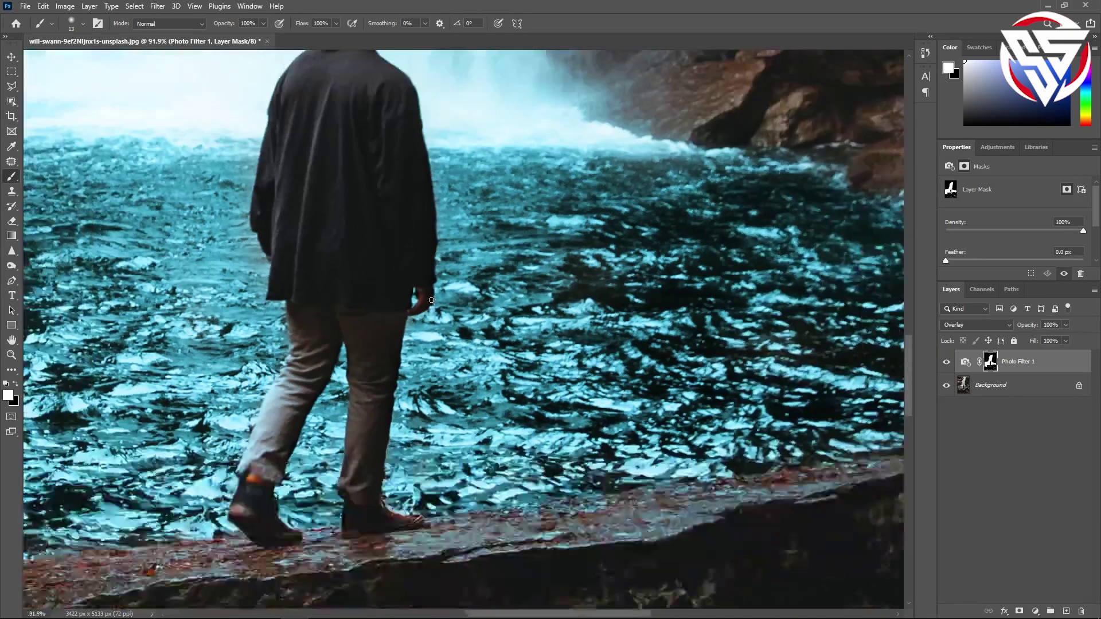
pyautogui.scroll(3, 371, 176)
pyautogui.scroll(1, 370, 176)
pyautogui.moveTo(295, 233); pyautogui.dragTo(310, 189)
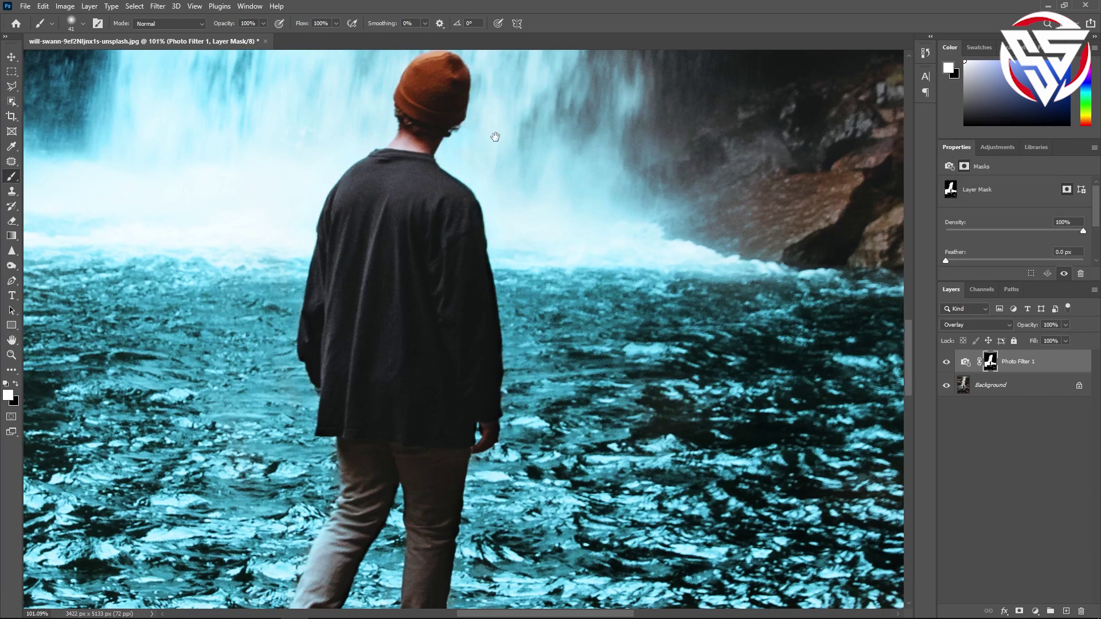
pyautogui.moveTo(495, 137); pyautogui.dragTo(463, 287)
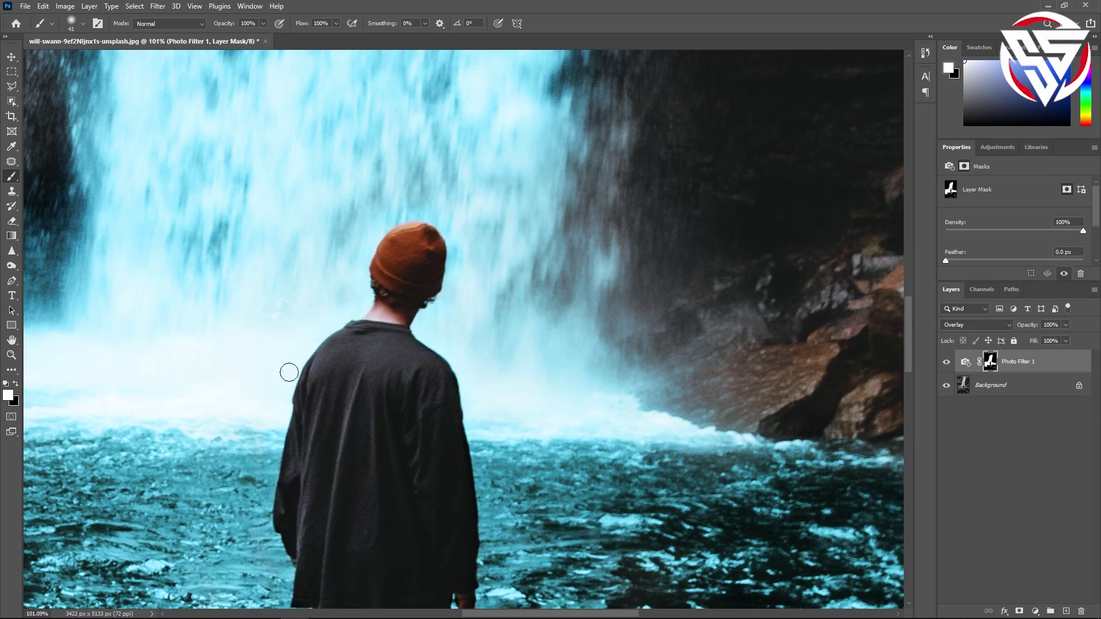
pyautogui.scroll(-5, 543, 264)
pyautogui.scroll(-1, 542, 265)
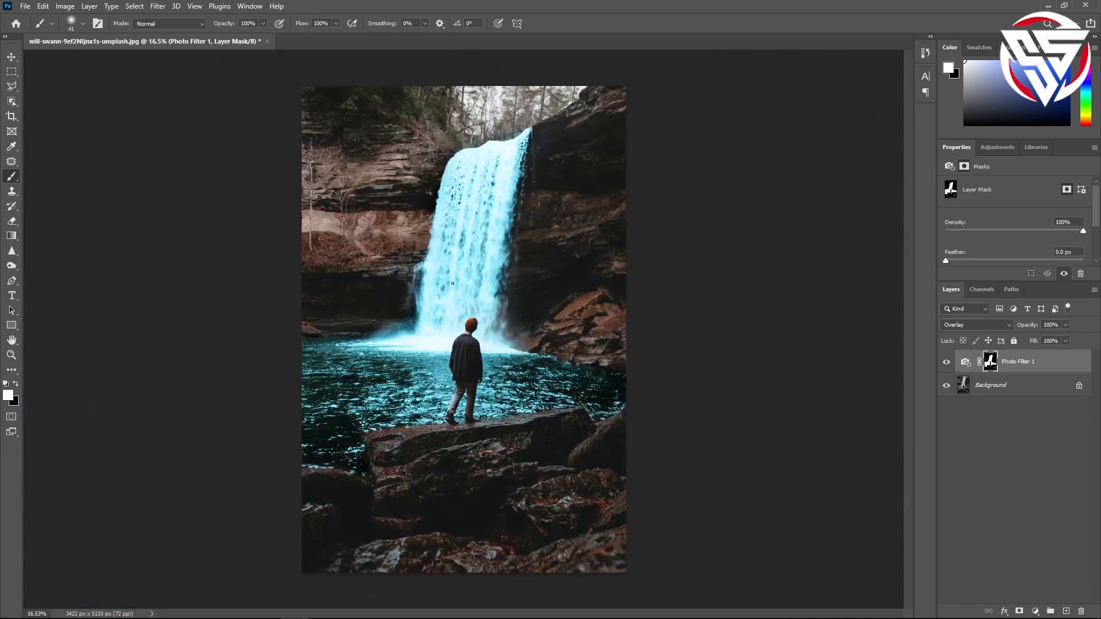
pyautogui.scroll(3, 542, 265)
# Remove the cyan tint from the rocks beside the waterfall and compare before and after.
pyautogui.moveTo(542, 341); pyautogui.dragTo(564, 172)
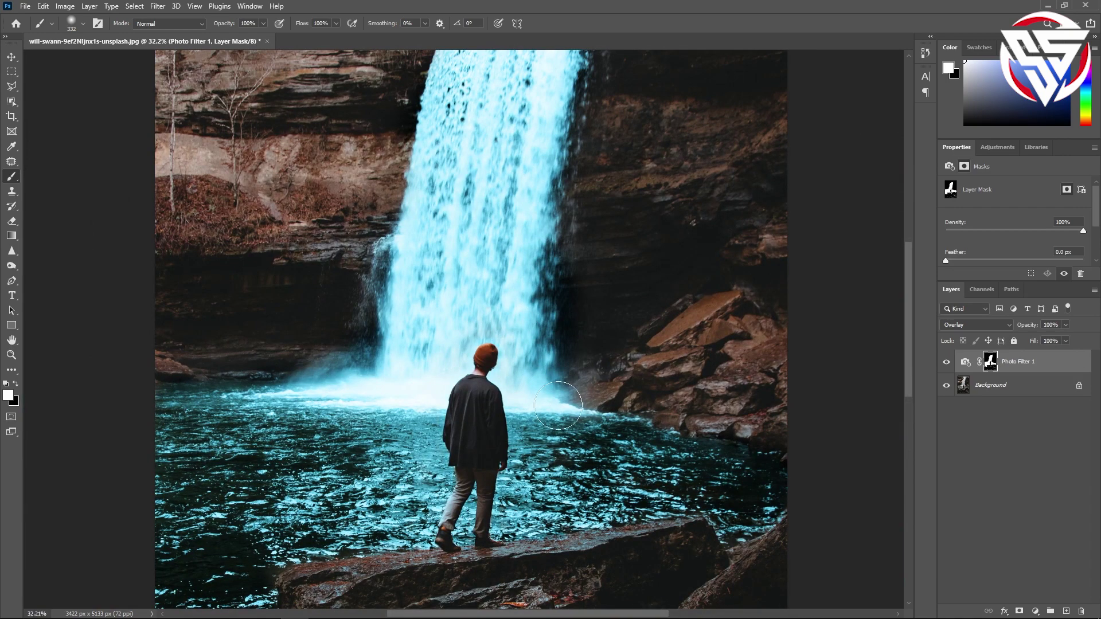
pyautogui.scroll(-1, 420, 217)
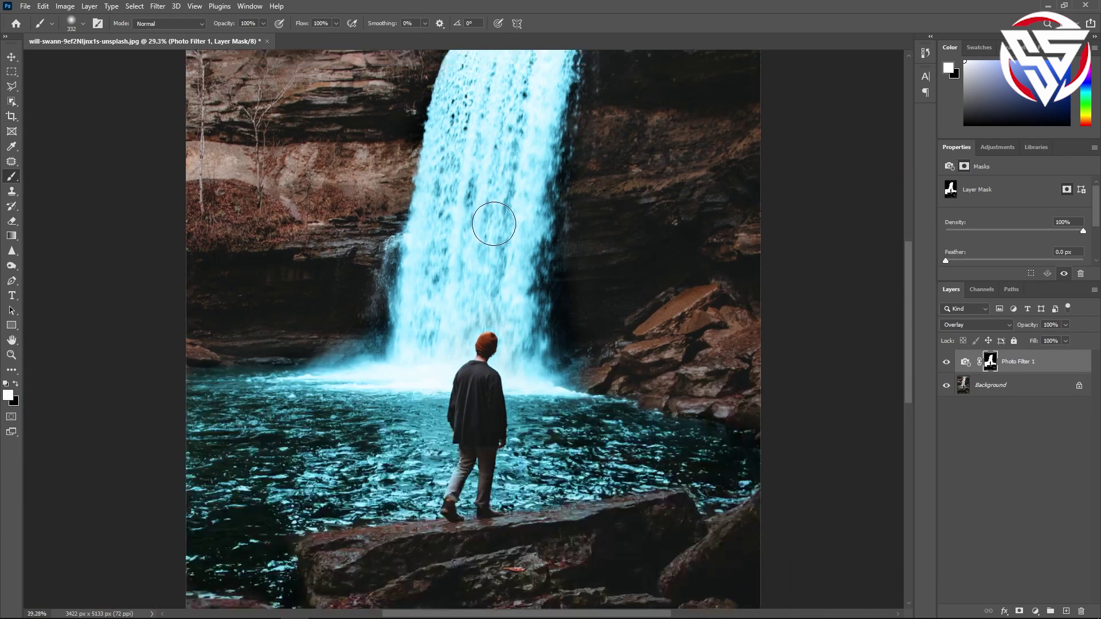
pyautogui.scroll(-1, 420, 216)
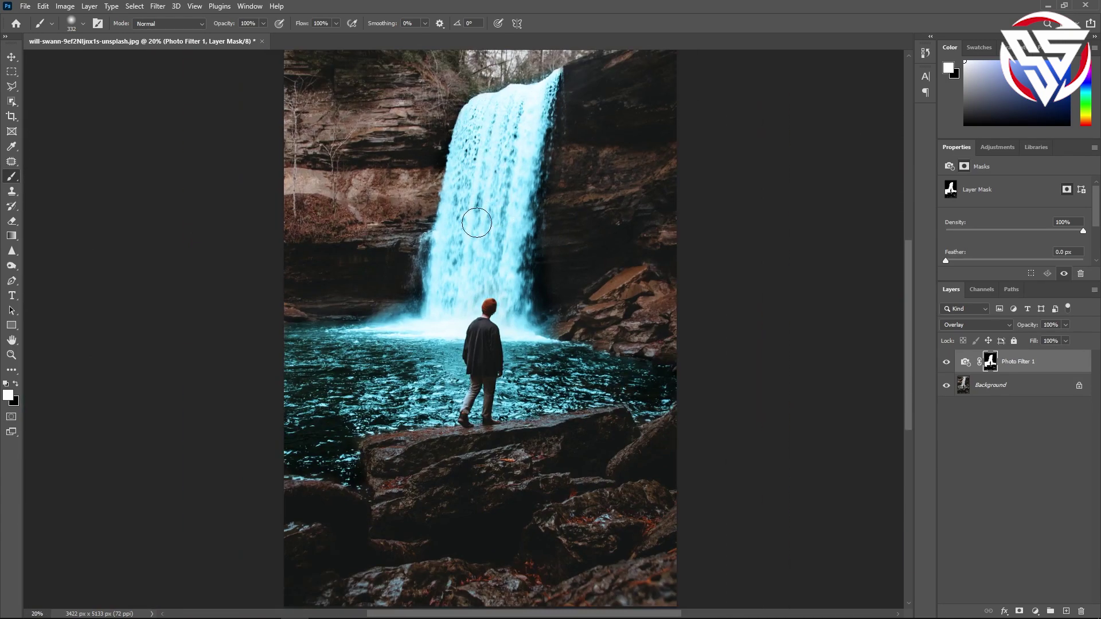
pyautogui.scroll(1, 698, 321)
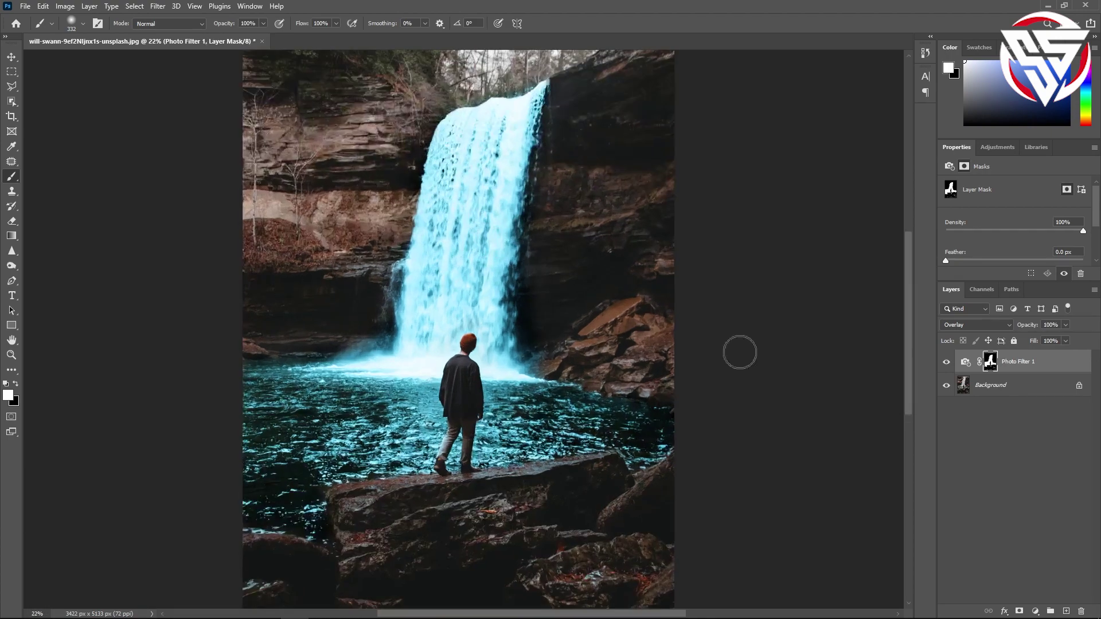
pyautogui.click(946, 362)
pyautogui.click(946, 361)
pyautogui.scroll(-2, 686, 312)
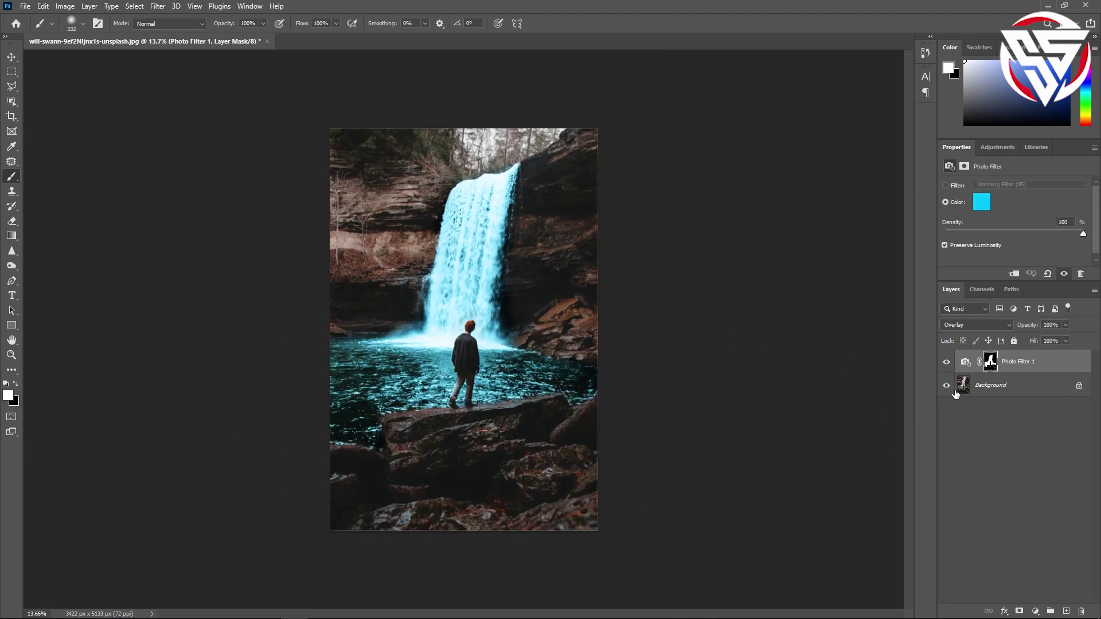
# Add a Color Balance layer with Shadows and Midtones Cyan–Red each set to +16.
pyautogui.click(1035, 611)
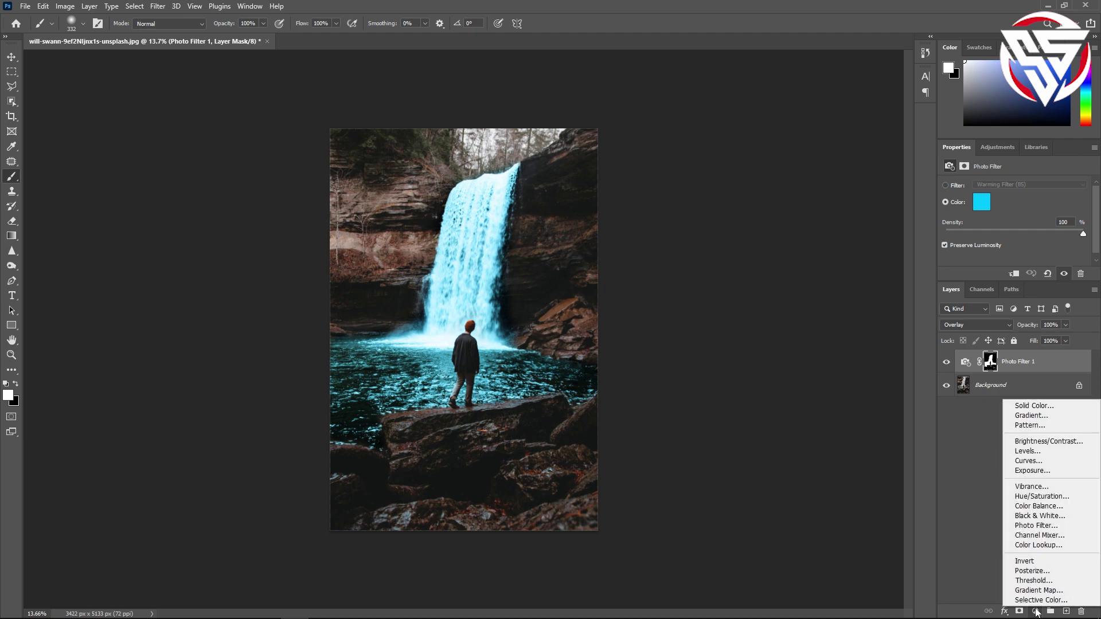
pyautogui.click(1032, 506)
pyautogui.click(998, 188)
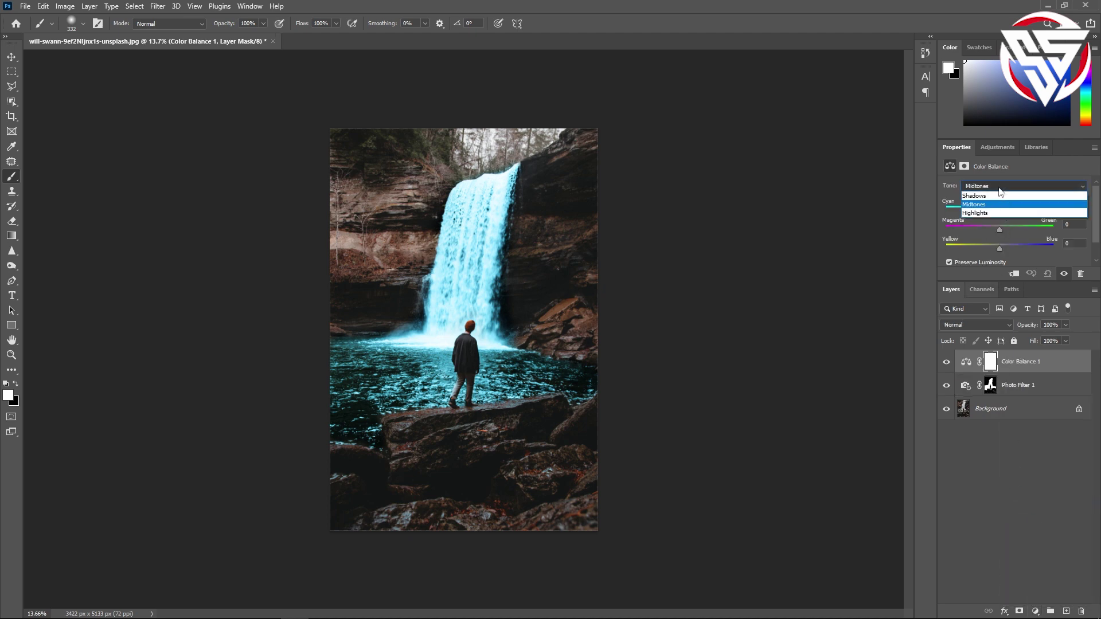
pyautogui.click(998, 188)
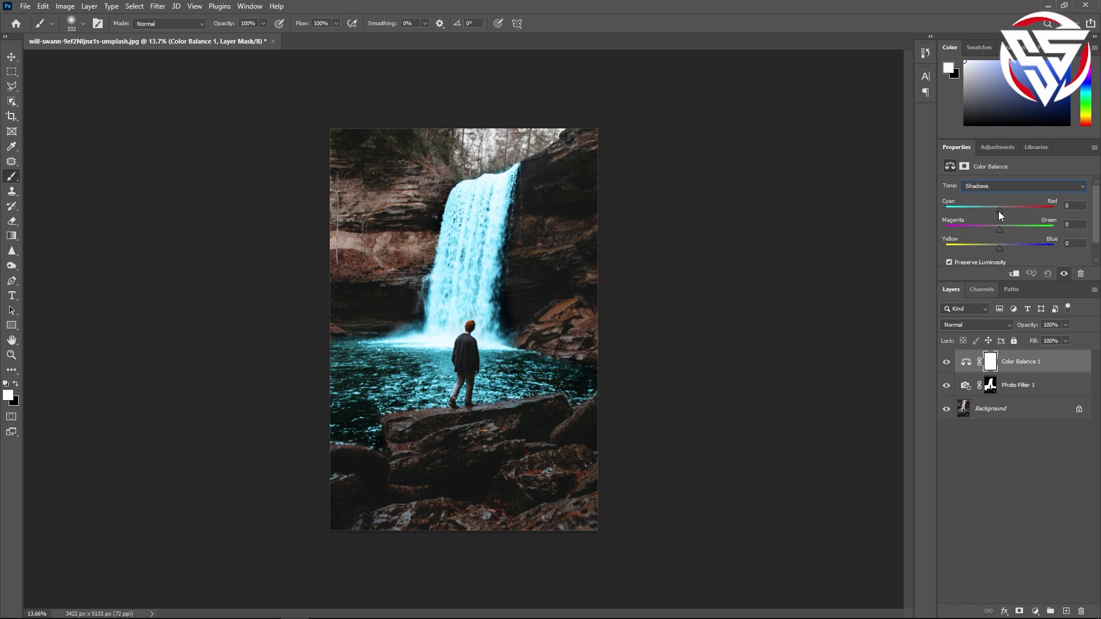
pyautogui.moveTo(999, 211); pyautogui.dragTo(1001, 212)
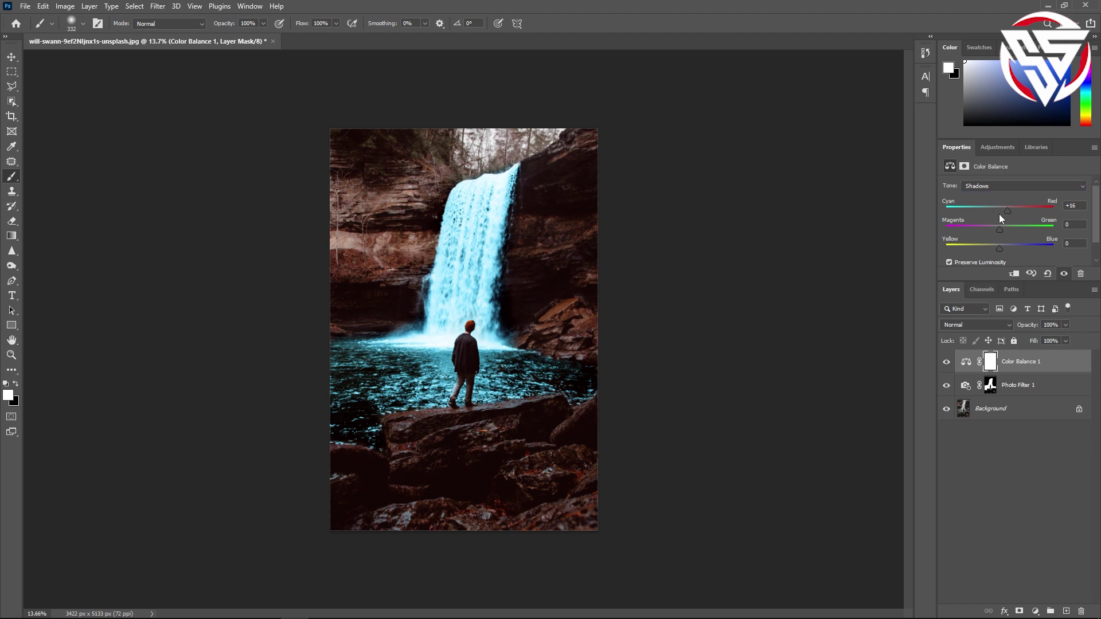
pyautogui.click(1001, 184)
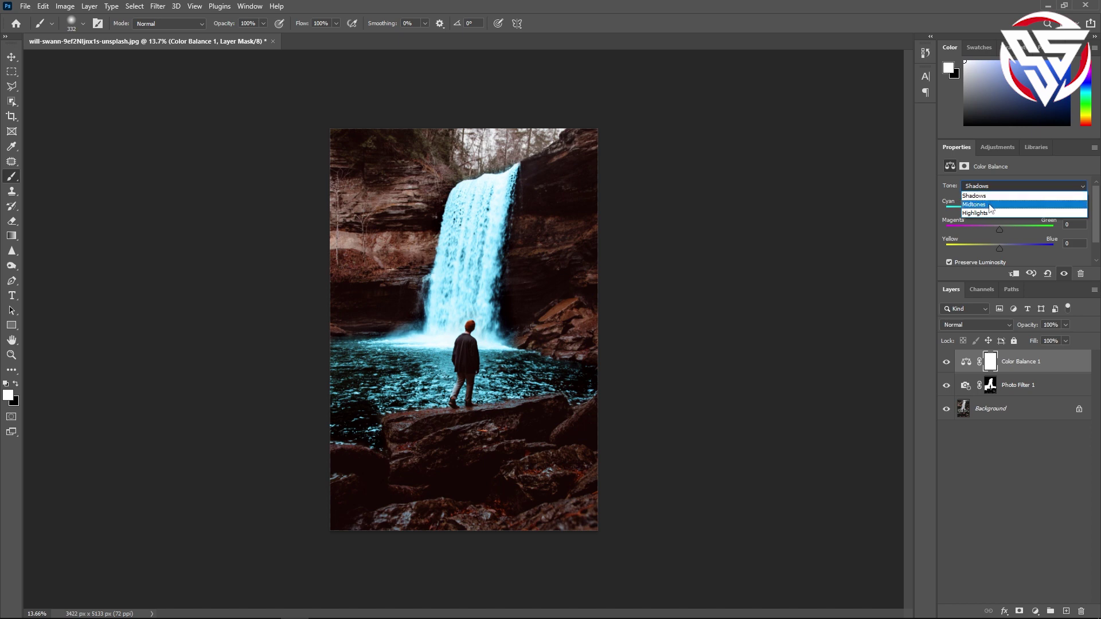
pyautogui.click(988, 204)
pyautogui.moveTo(1000, 214); pyautogui.dragTo(1001, 212)
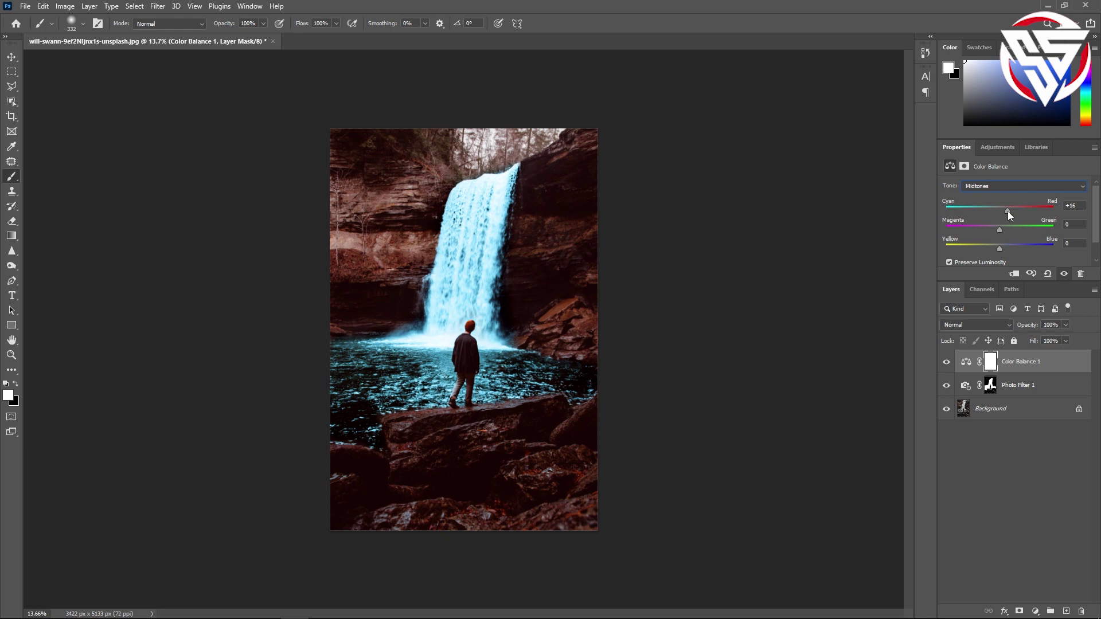
# Toggle the Color Balance layer off and on to compare, then select the Background layer.
pyautogui.click(946, 363)
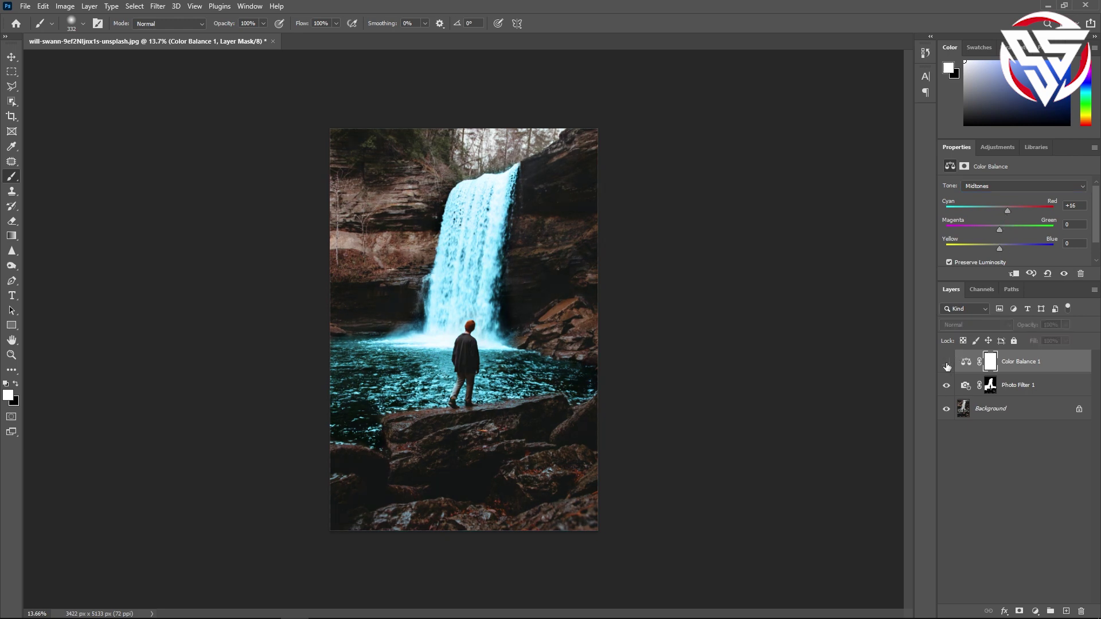
pyautogui.click(947, 364)
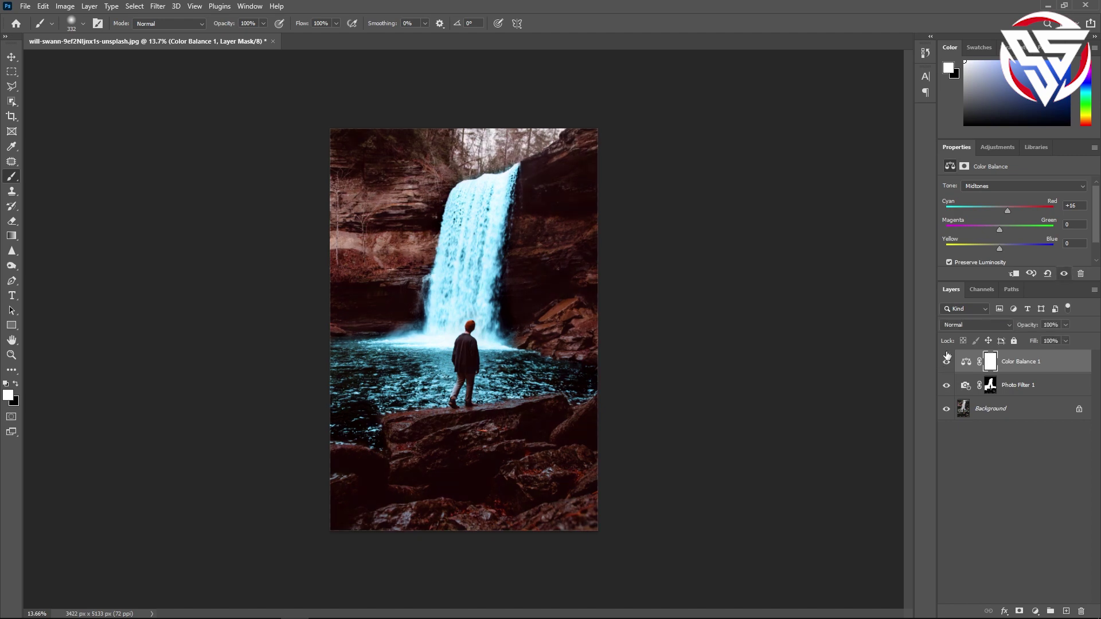
pyautogui.click(1002, 410)
pyautogui.click(1025, 386)
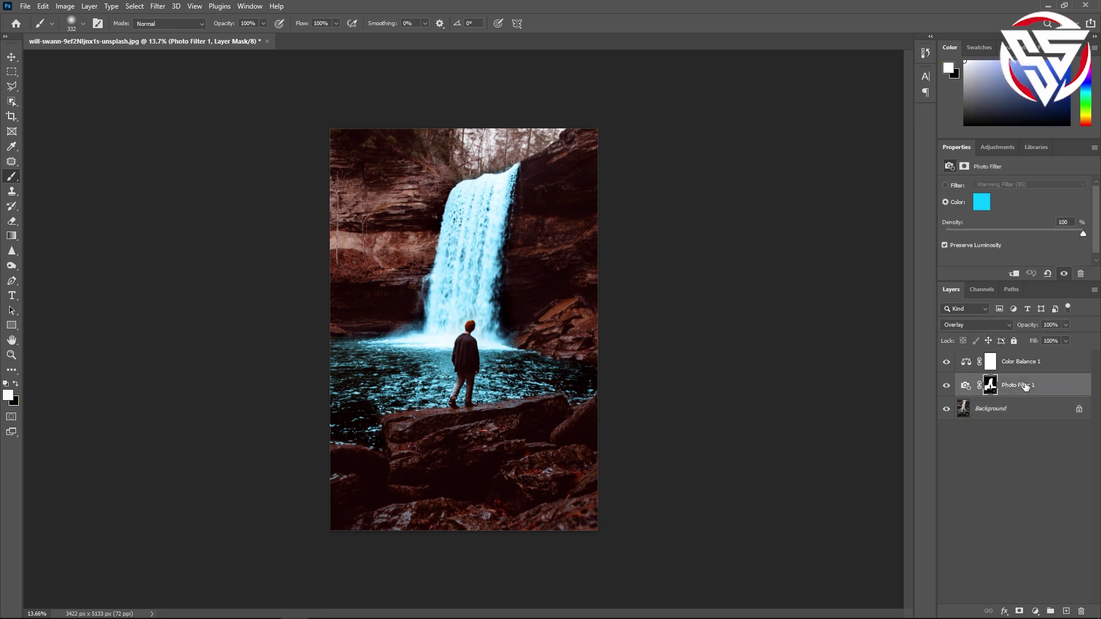
pyautogui.keyDown('shift'); pyautogui.click(1024, 365); pyautogui.keyUp('shift')
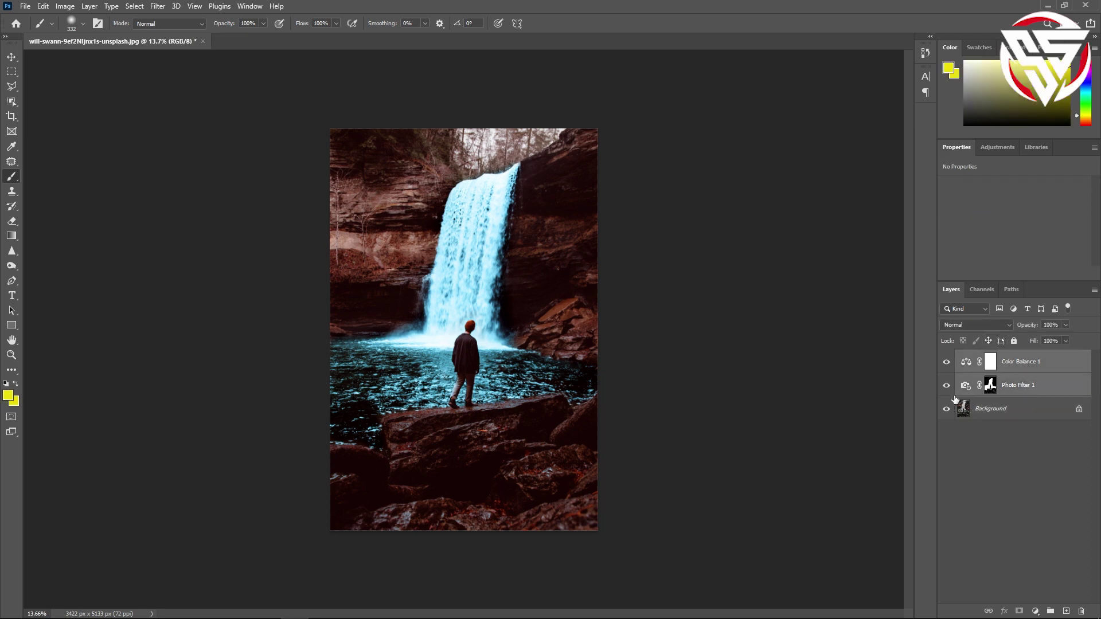
pyautogui.moveTo(946, 389); pyautogui.dragTo(947, 363)
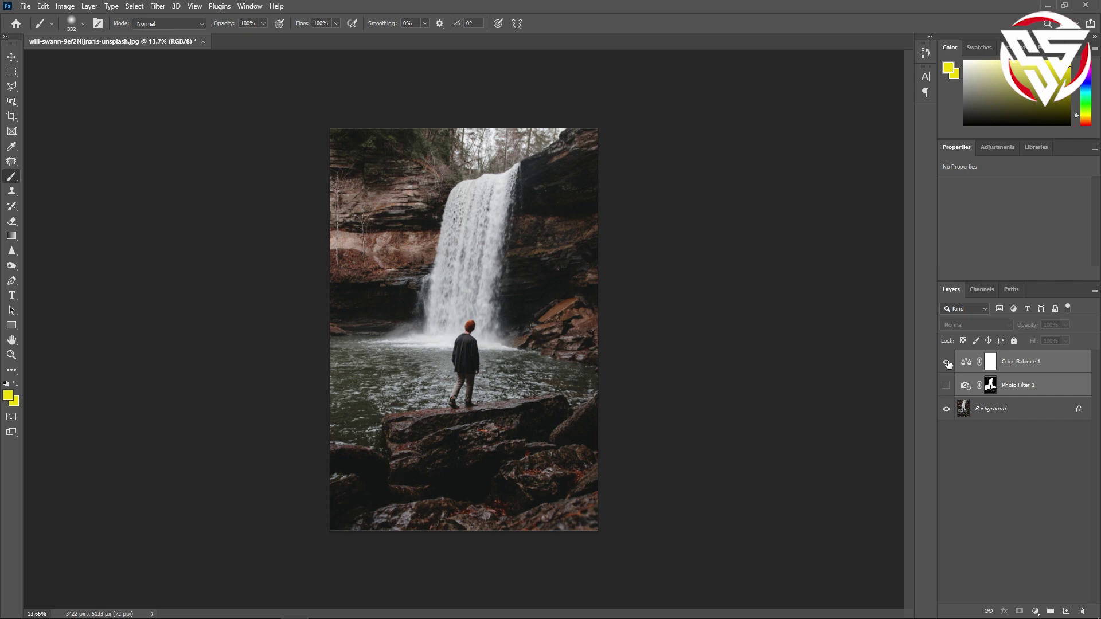
pyautogui.click(946, 385)
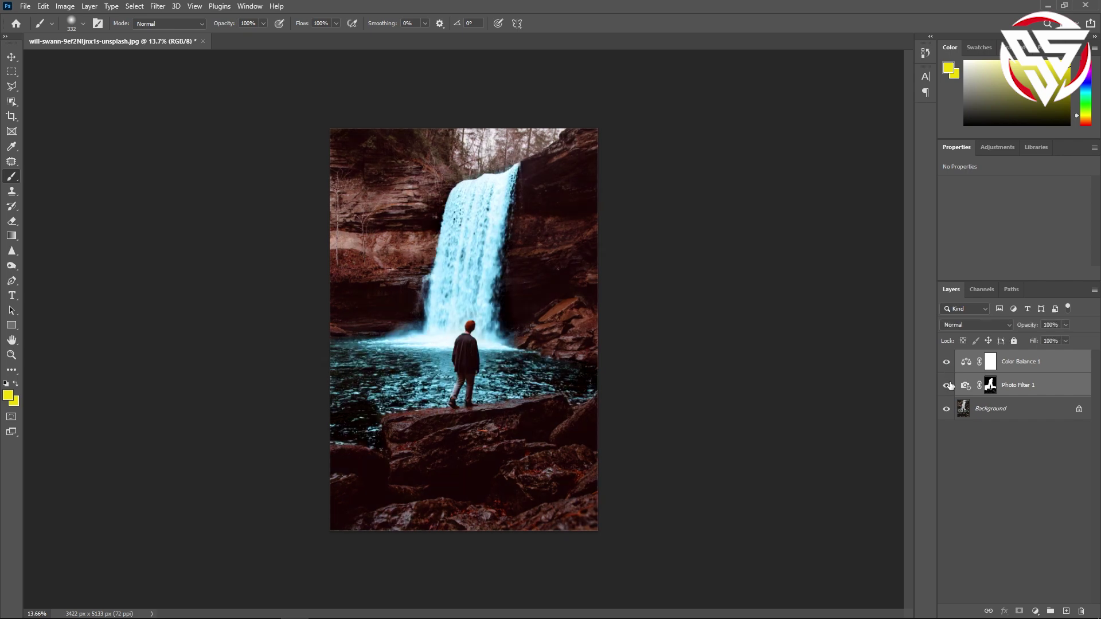